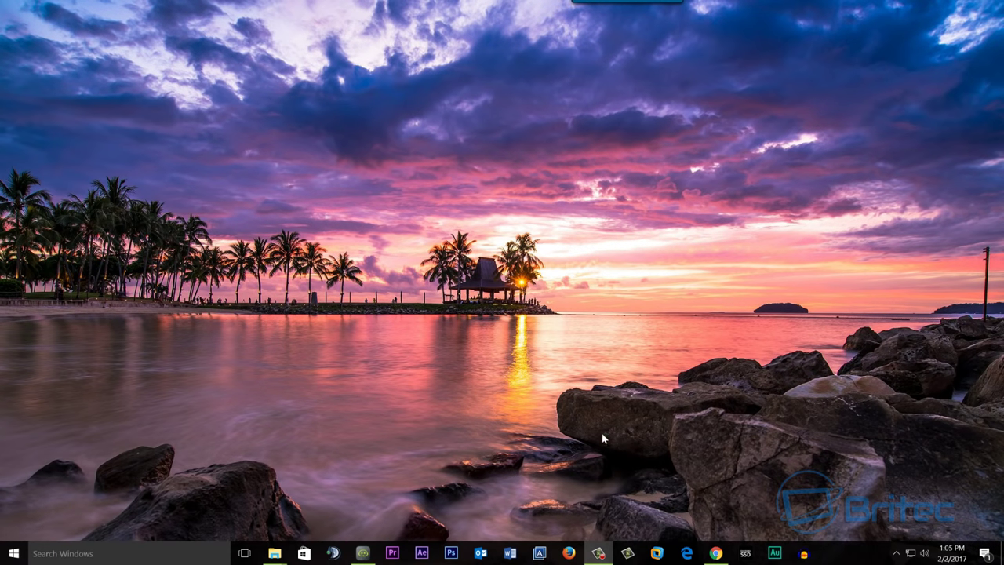
Open Chrome and review the Gigabyte, MSI, ASUS and Intel pages offering Windows 7 USB installation tools.
{"action": "left_click", "coordinate": [716, 553]}
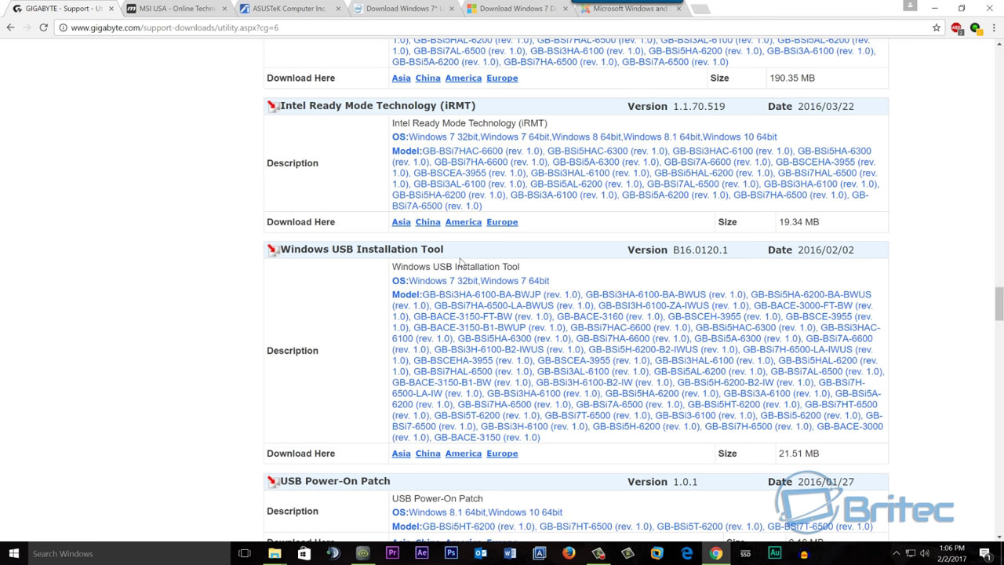
{"action": "left_click", "coordinate": [167, 10]}
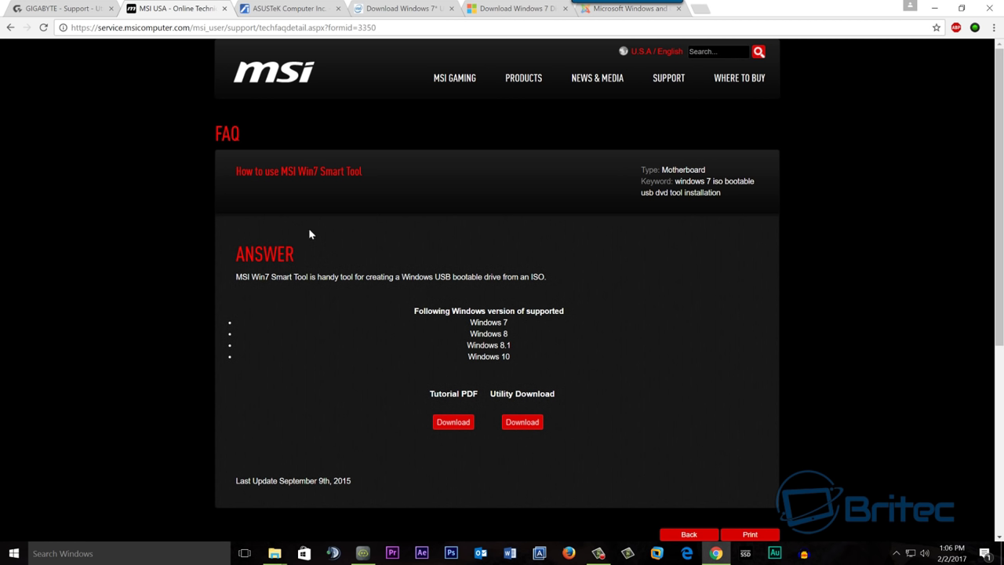
{"action": "left_click", "coordinate": [274, 15]}
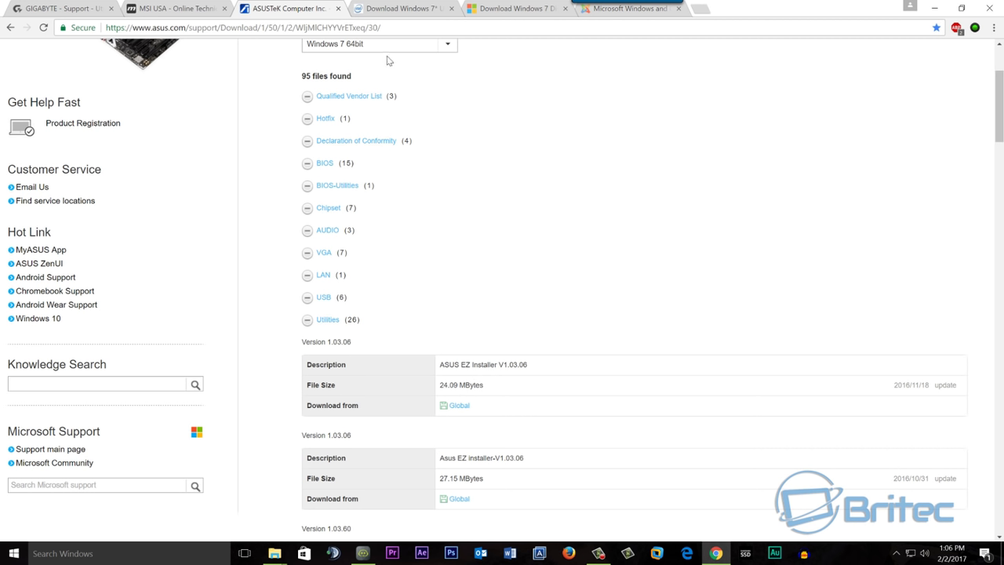
{"action": "left_click", "coordinate": [404, 9]}
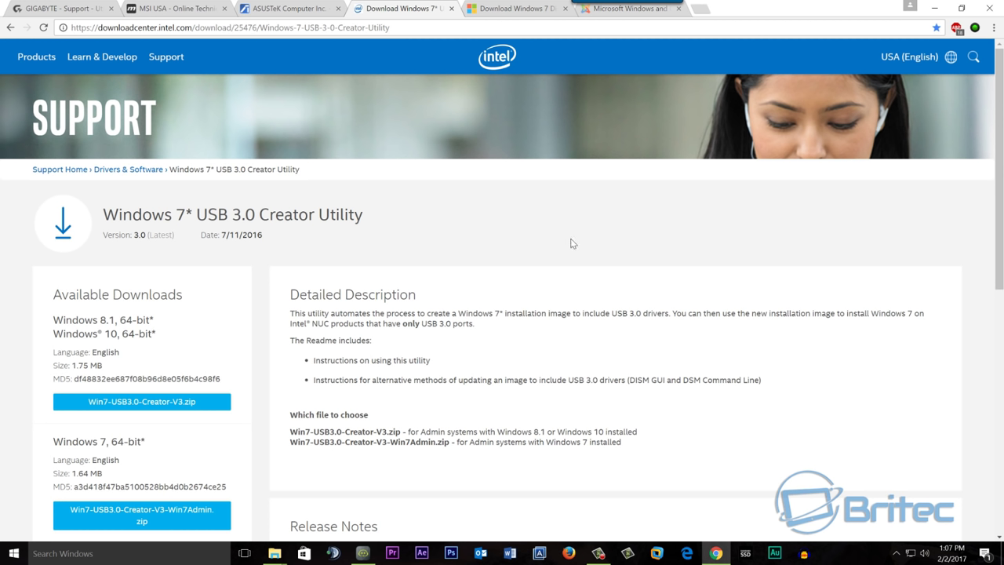
Review Microsoft's Windows 7 disc image download page, including its requirements, download instructions and product key section.
{"action": "left_click", "coordinate": [516, 10]}
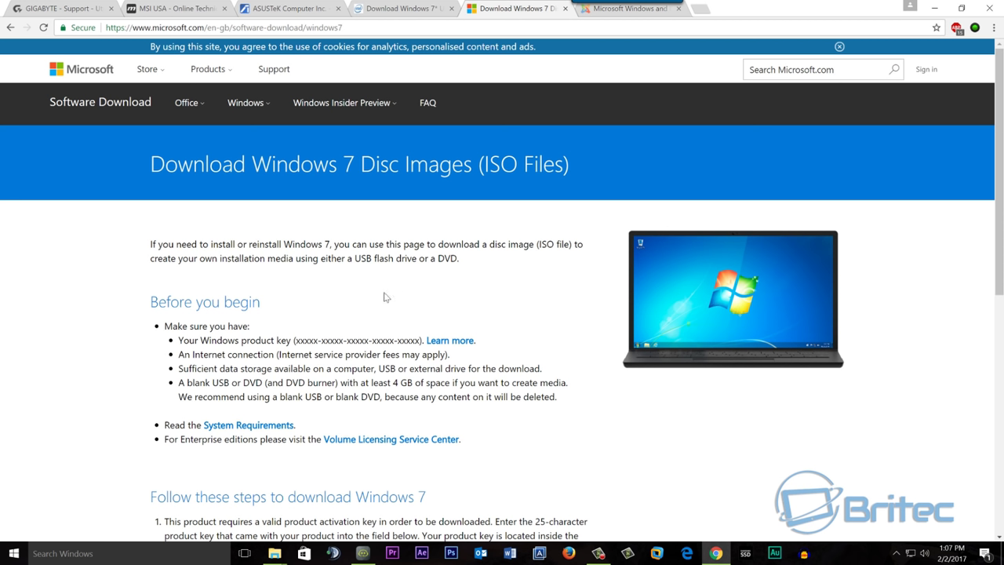
{"action": "scroll", "coordinate": [285, 334], "scroll_direction": "down", "scroll_amount": 1}
{"action": "scroll", "coordinate": [285, 334], "scroll_direction": "down", "scroll_amount": 3}
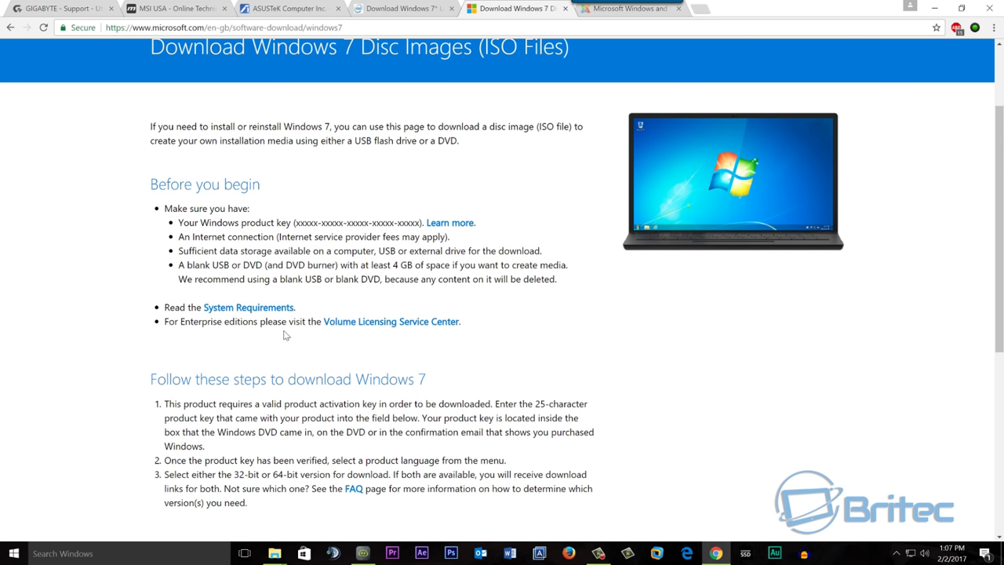
{"action": "scroll", "coordinate": [285, 335], "scroll_direction": "down", "scroll_amount": 4}
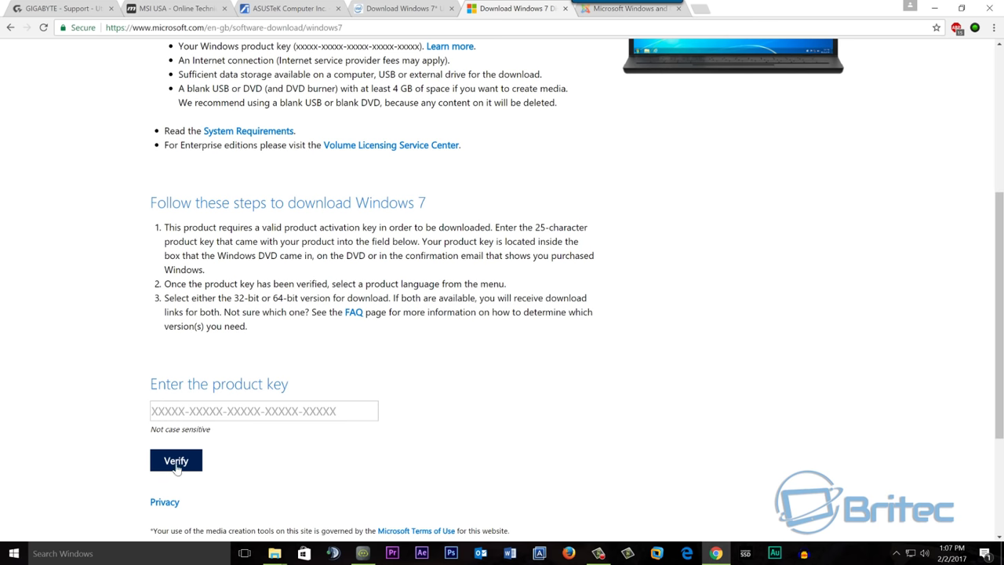
{"action": "scroll", "coordinate": [224, 456], "scroll_direction": "down", "scroll_amount": 1}
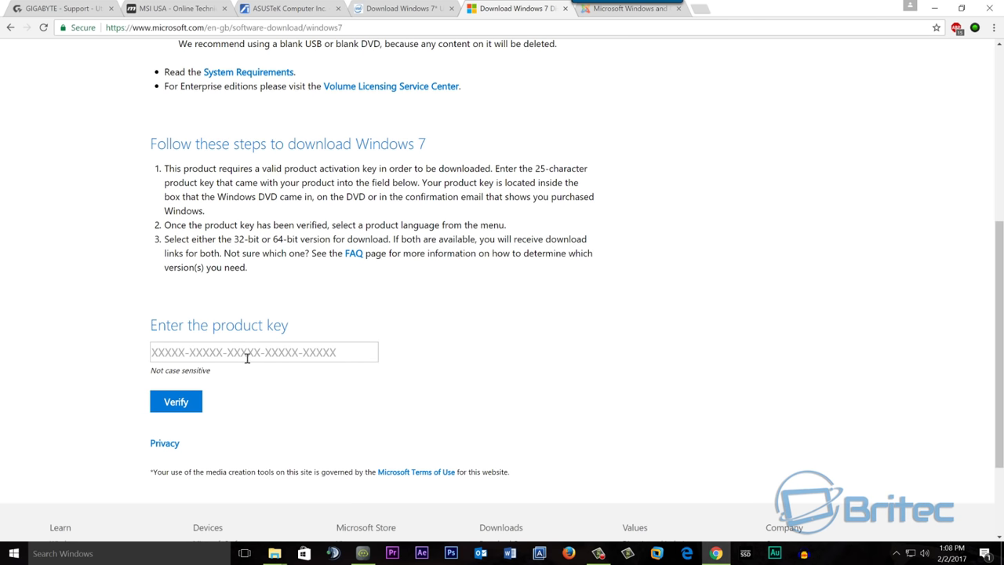
{"action": "scroll", "coordinate": [314, 392], "scroll_direction": "up", "scroll_amount": 1}
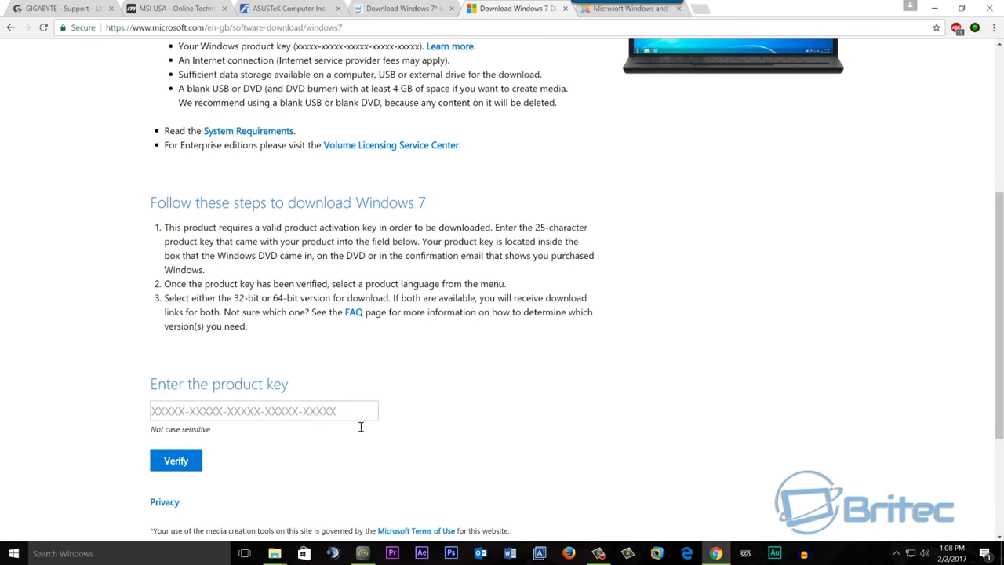
{"action": "scroll", "coordinate": [343, 433], "scroll_direction": "up", "scroll_amount": 1}
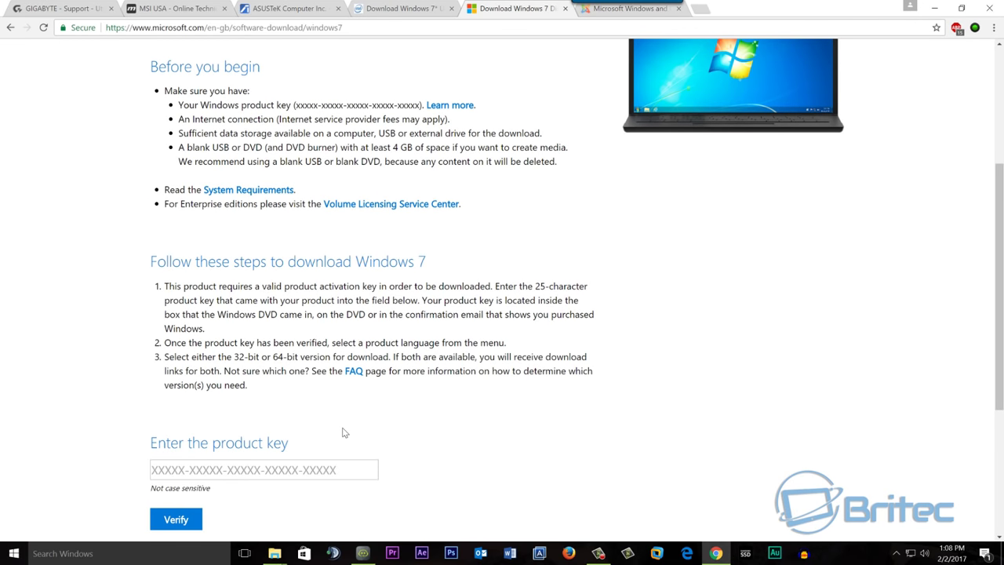
{"action": "scroll", "coordinate": [343, 432], "scroll_direction": "up", "scroll_amount": 3}
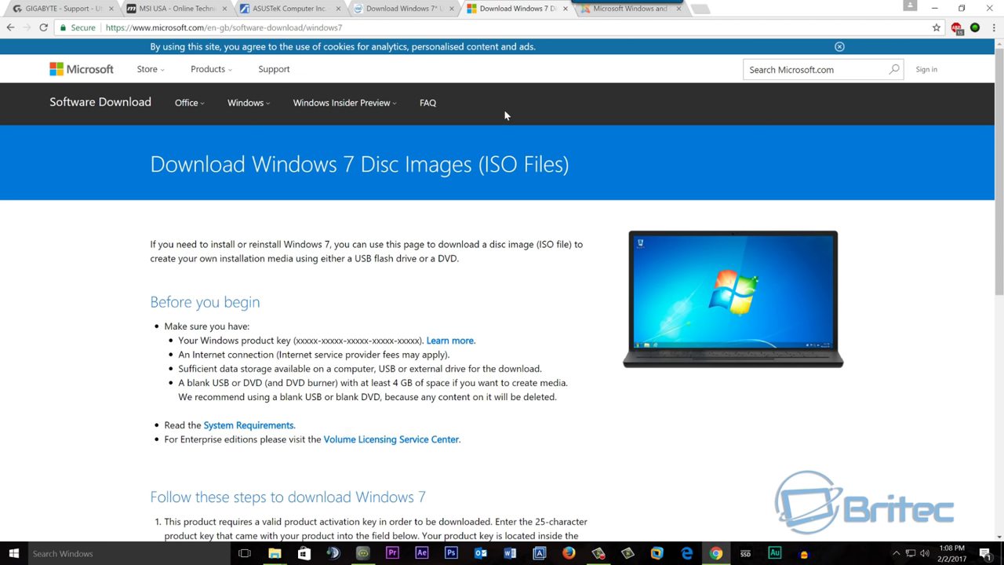
Download Windows ISO Downloader.exe from HeiDoc.net's Microsoft Windows and Office ISO Download Tool page.
{"action": "left_click", "coordinate": [623, 11]}
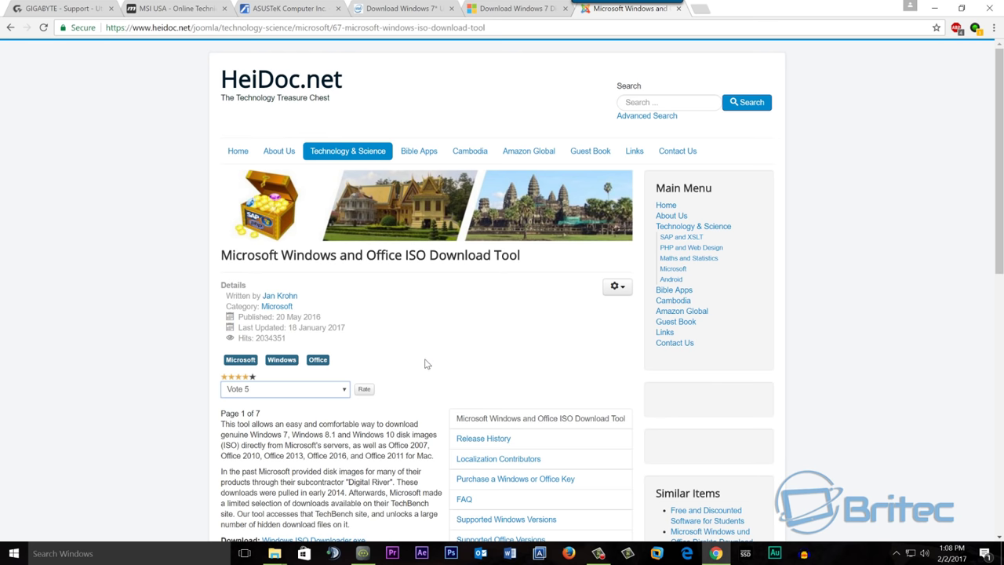
{"action": "scroll", "coordinate": [424, 364], "scroll_direction": "down", "scroll_amount": 3}
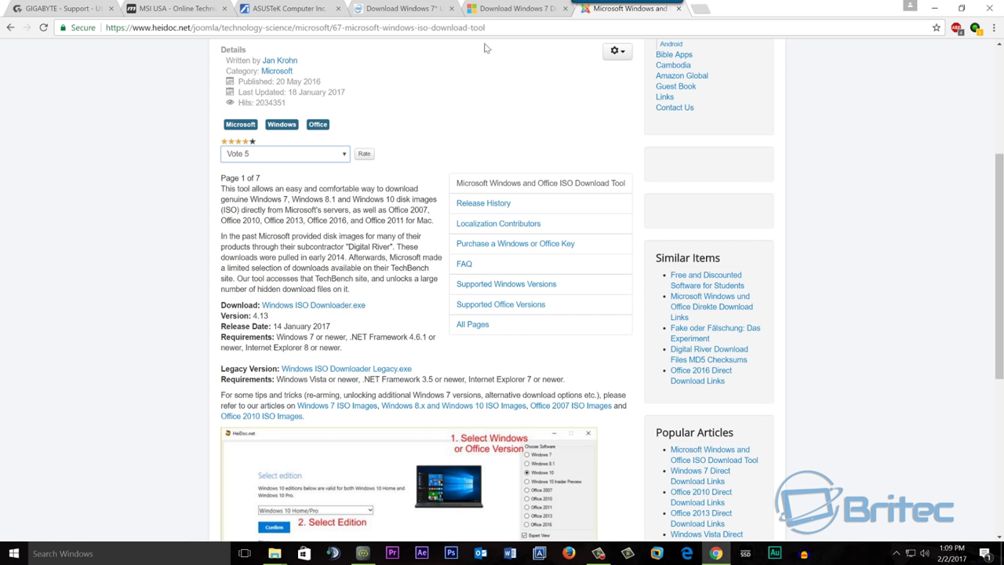
{"action": "left_click", "coordinate": [501, 9]}
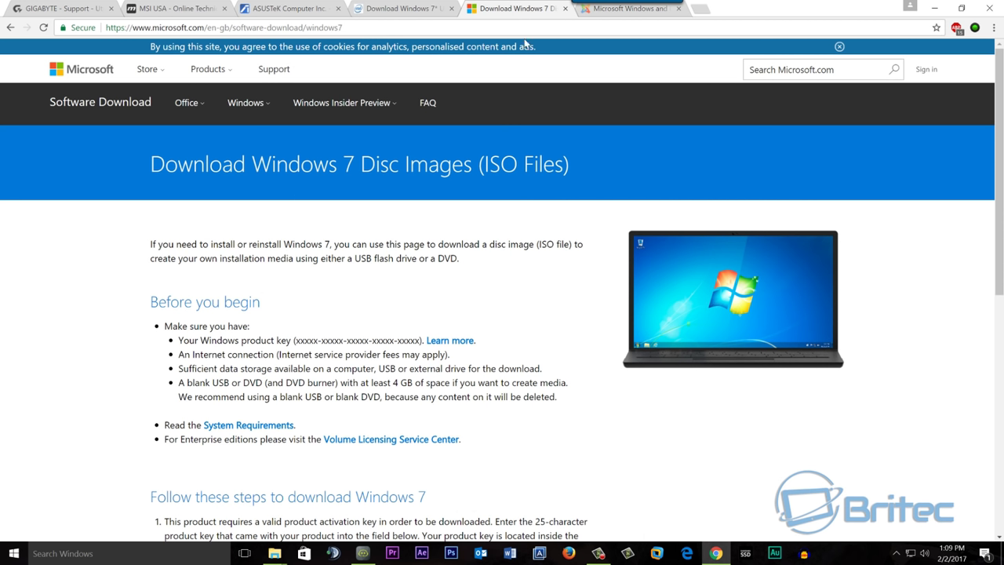
{"action": "left_click", "coordinate": [598, 14]}
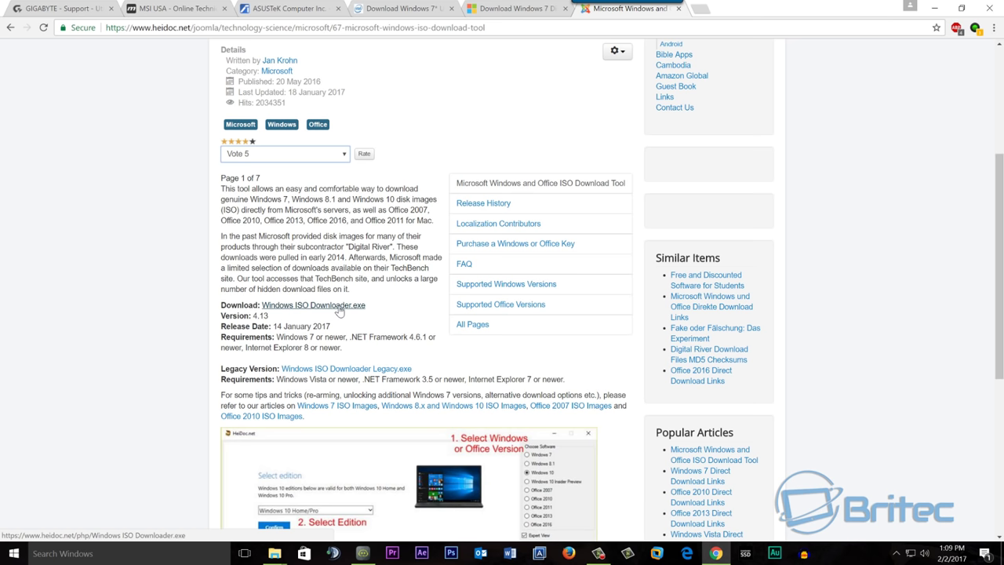
{"action": "left_click", "coordinate": [338, 309]}
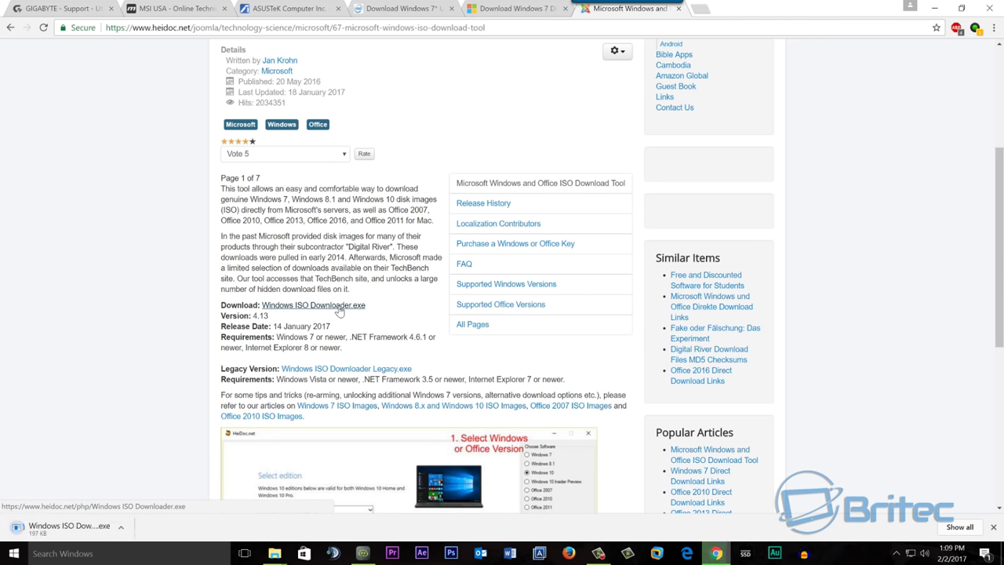
Place the downloaded Windows ISO Downloader.exe in the USB Tools folder on Backup (E:), with the folder window beside a smaller browser window.
{"action": "mouse_move", "coordinate": [275, 553]}
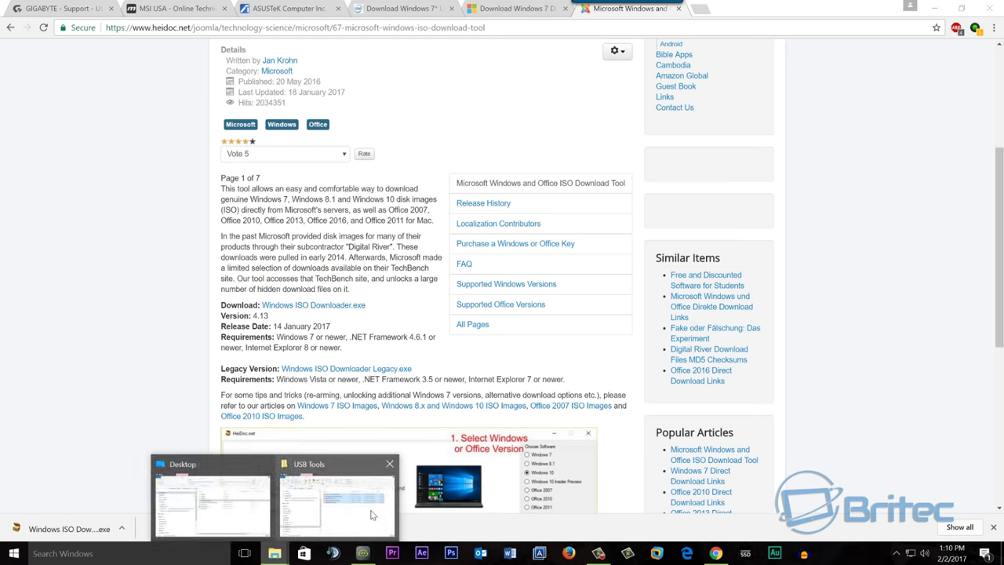
{"action": "left_click", "coordinate": [373, 515]}
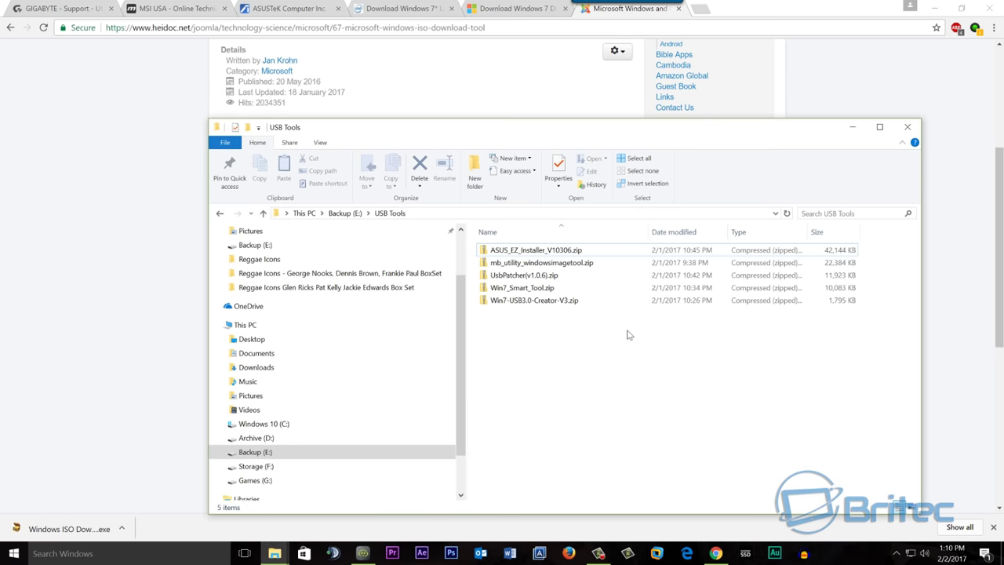
{"action": "left_click", "coordinate": [961, 7]}
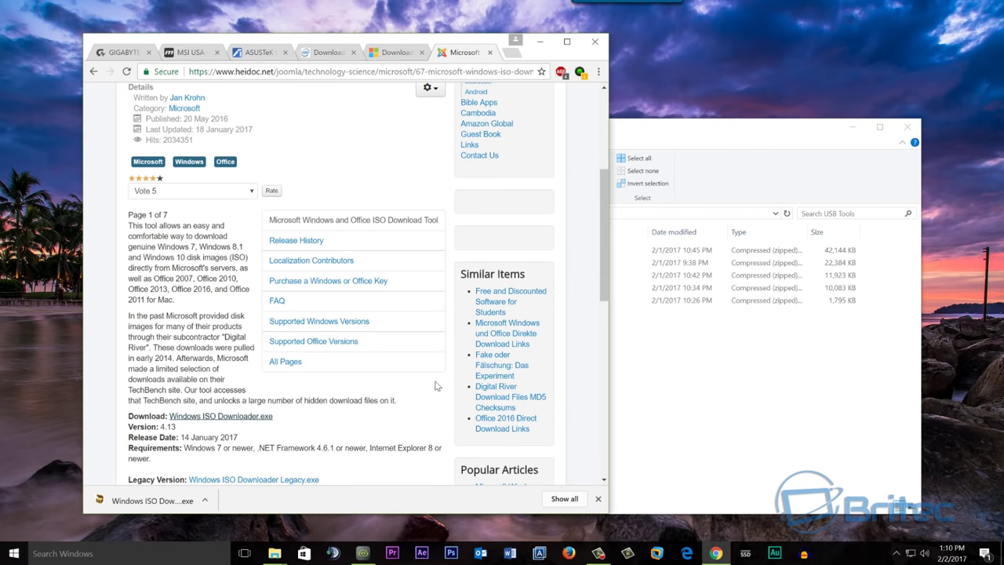
{"action": "left_click", "coordinate": [694, 432]}
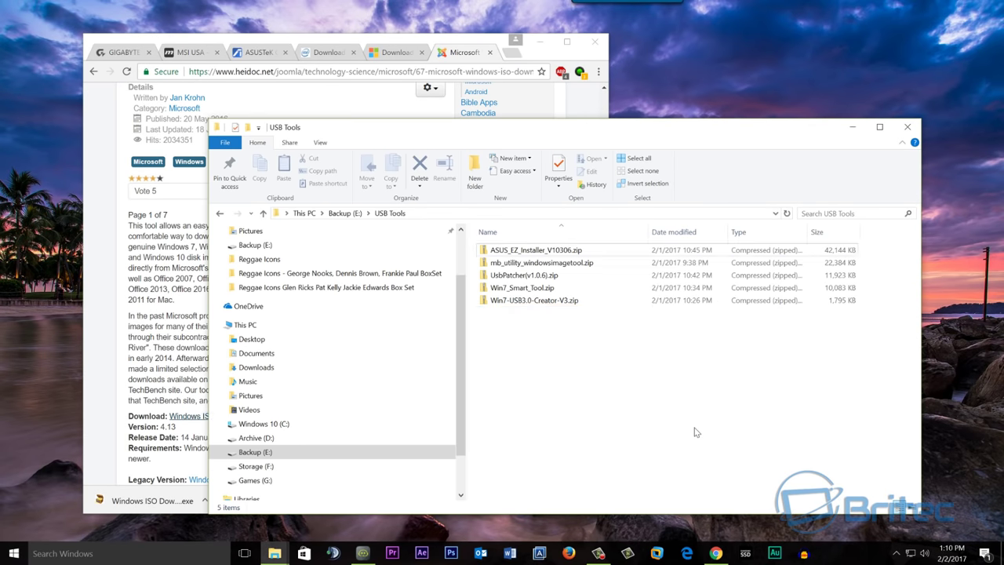
{"action": "left_click", "coordinate": [566, 42]}
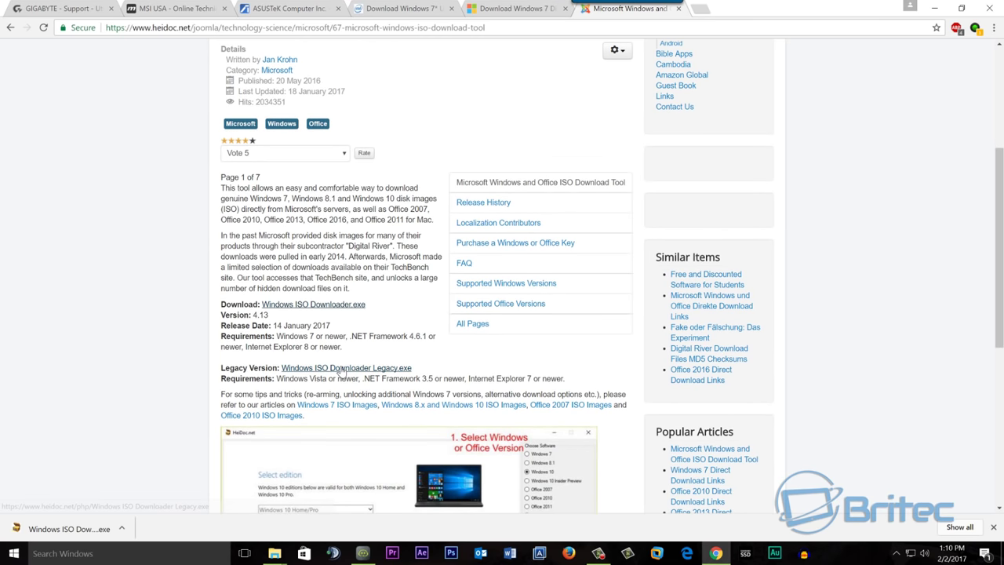
Launch Windows ISO Downloader.exe from the USB Tools folder and minimize the browser and folder windows.
{"action": "scroll", "coordinate": [342, 375], "scroll_direction": "down", "scroll_amount": 3}
{"action": "scroll", "coordinate": [347, 432], "scroll_direction": "down", "scroll_amount": 3}
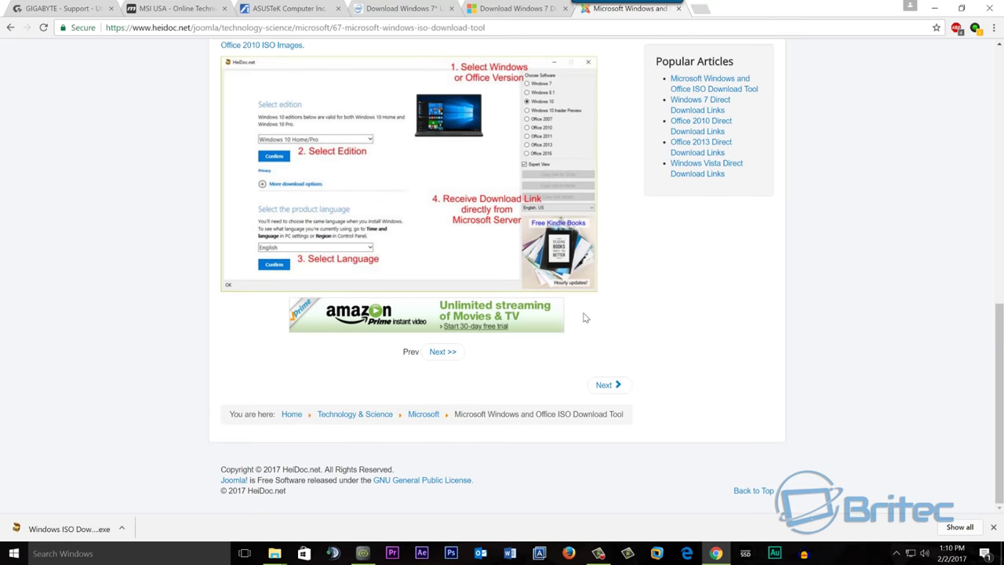
{"action": "left_click", "coordinate": [934, 8]}
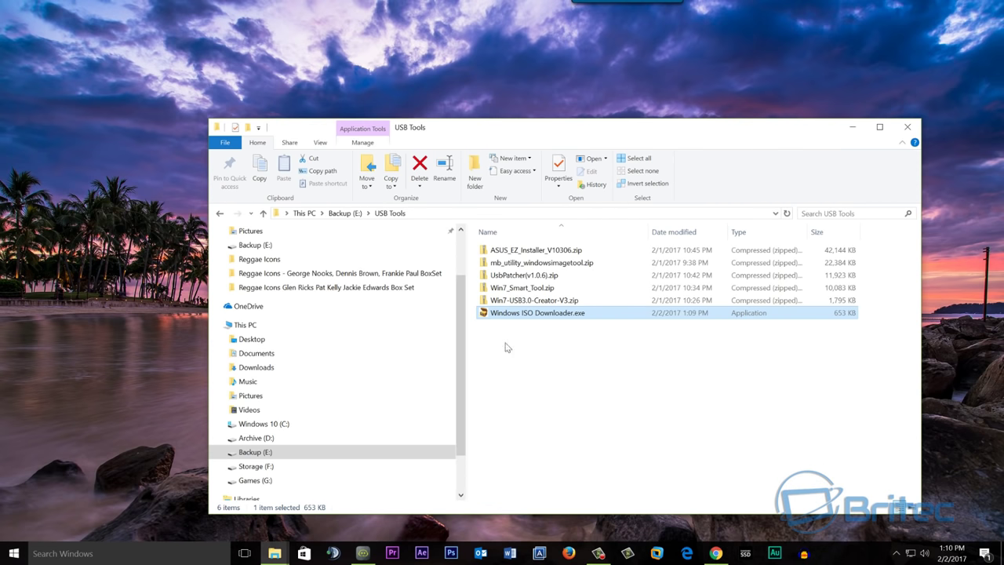
{"action": "left_click_drag", "start_coordinate": [581, 128], "coordinate": [535, 82]}
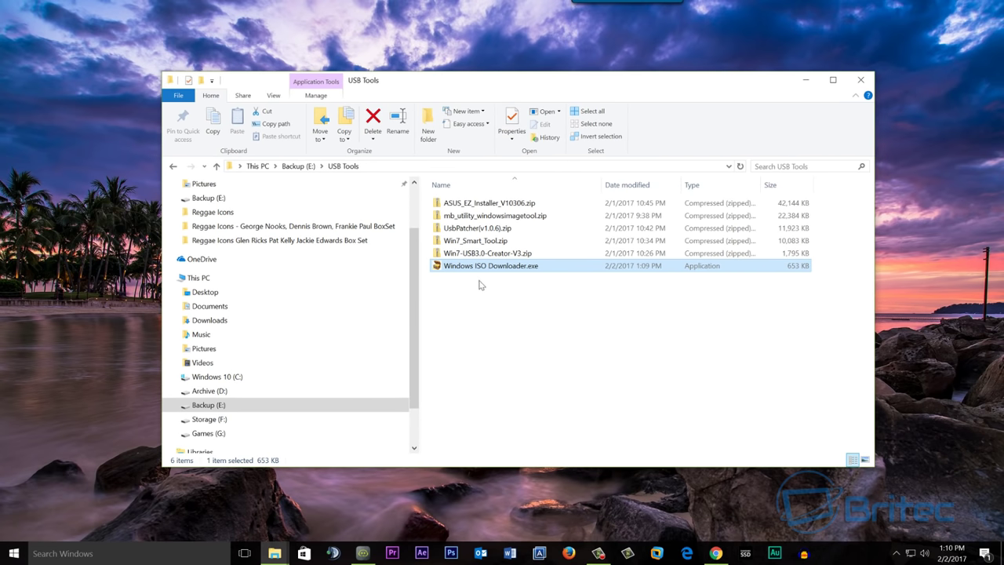
{"action": "double_click", "coordinate": [500, 269]}
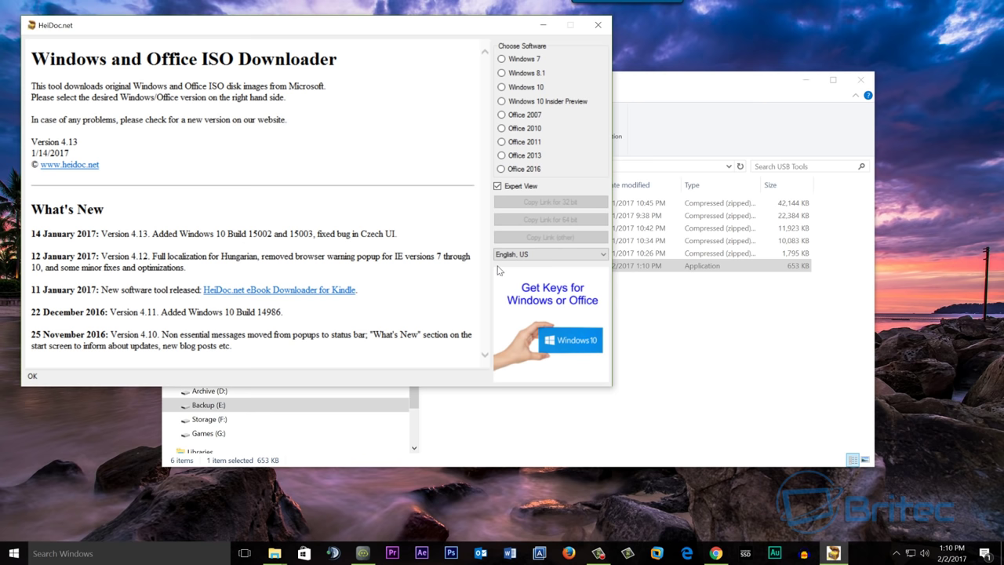
{"action": "left_click_drag", "start_coordinate": [333, 27], "coordinate": [504, 100]}
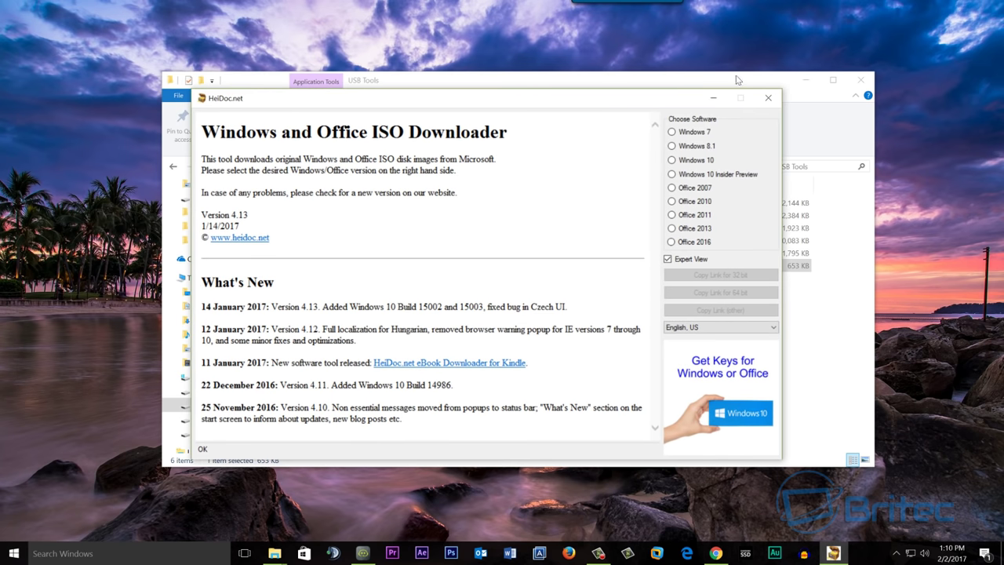
{"action": "left_click", "coordinate": [806, 80]}
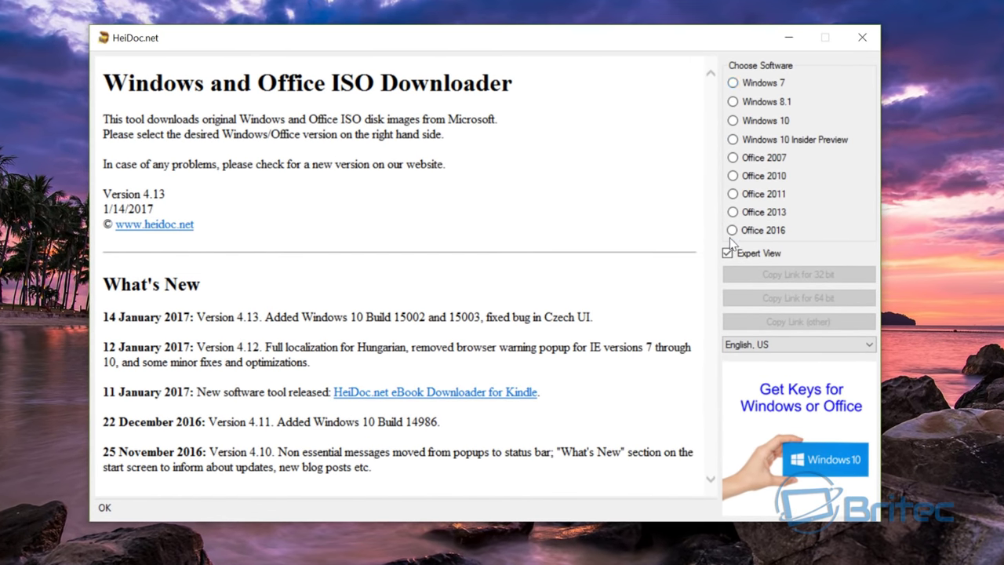
Choose Windows 7 as the software and confirm Windows 7 Professional SP1 as the edition.
{"action": "left_click", "coordinate": [733, 84]}
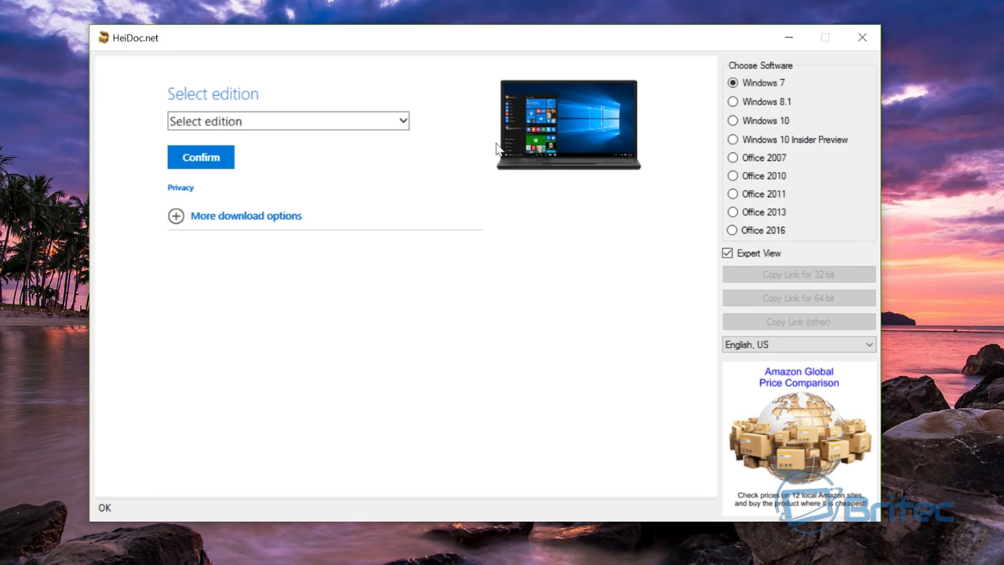
{"action": "left_click", "coordinate": [399, 125]}
{"action": "left_click", "coordinate": [401, 124]}
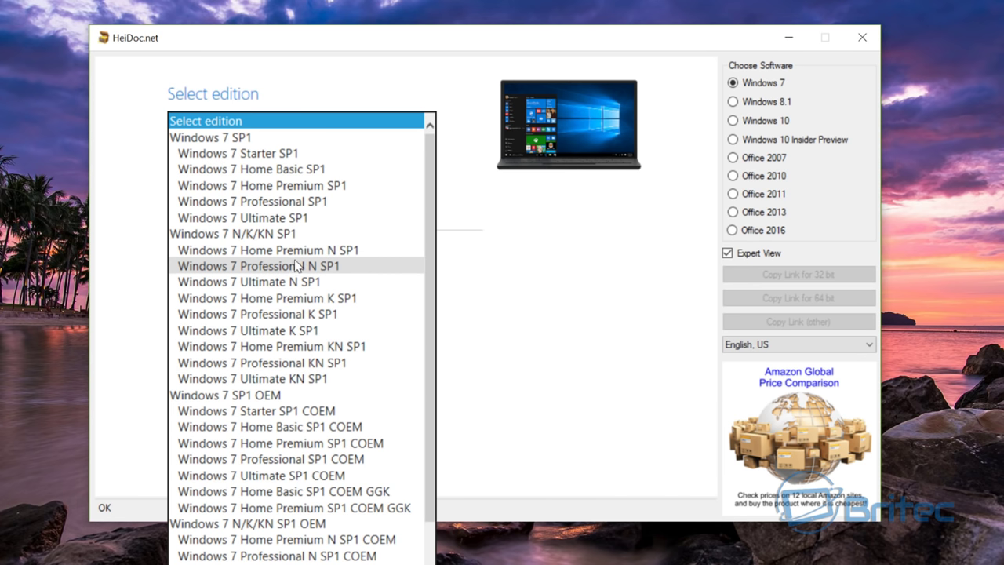
{"action": "left_click", "coordinate": [321, 201]}
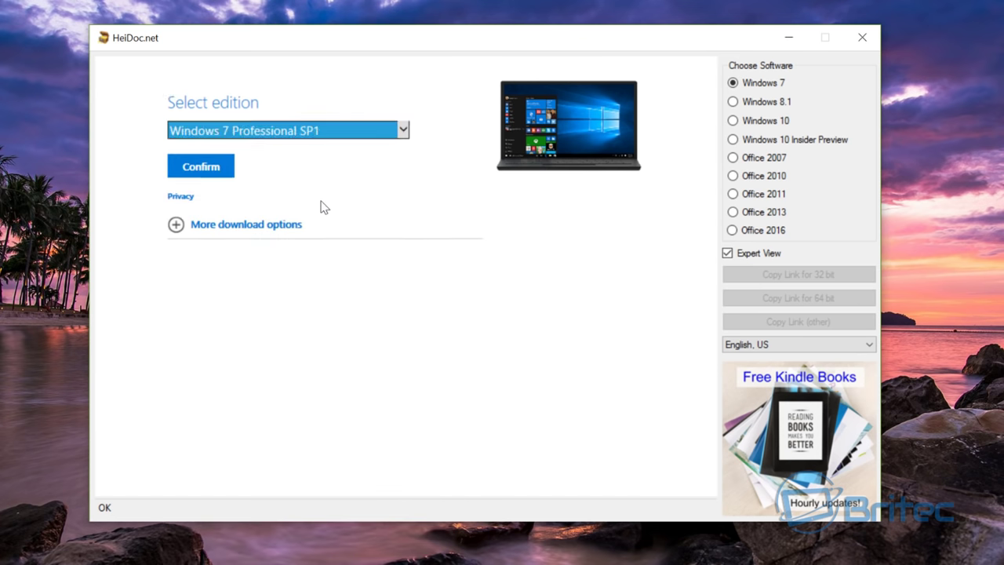
{"action": "left_click", "coordinate": [219, 176]}
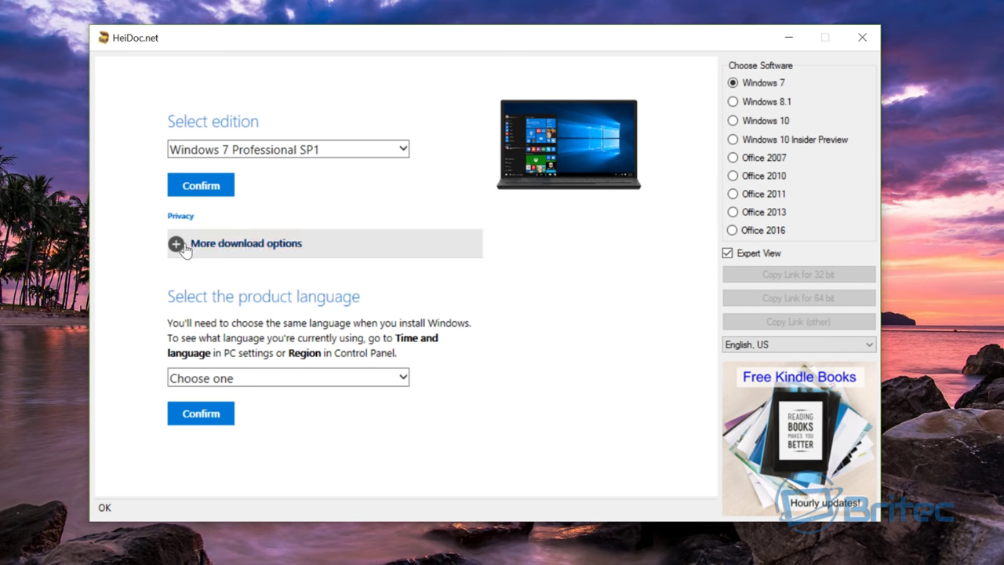
Expand the additional download options, choose English as the product language for Windows 7 Professional SP1, and confirm it.
{"action": "left_click", "coordinate": [182, 246]}
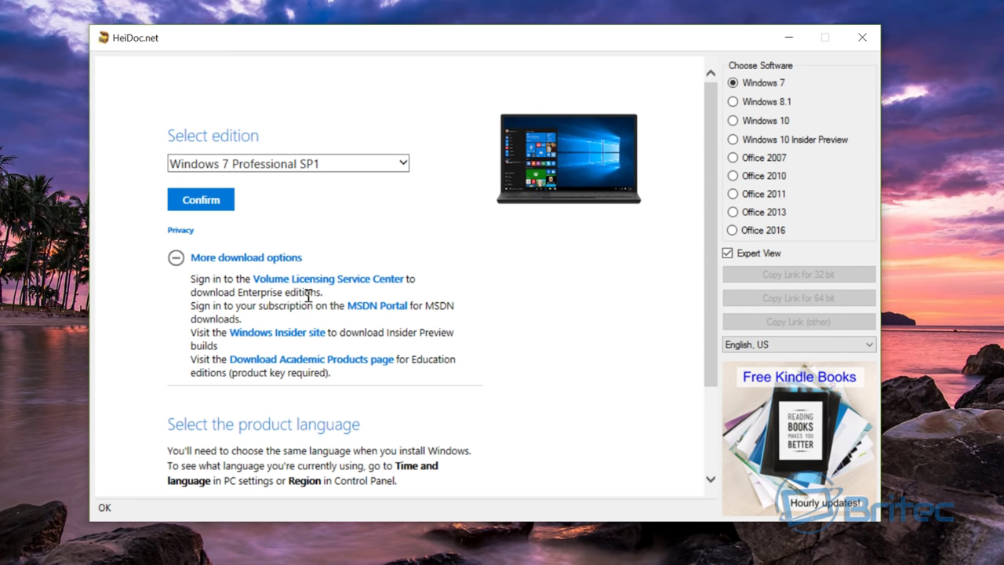
{"action": "scroll", "coordinate": [459, 355], "scroll_direction": "down", "scroll_amount": 2}
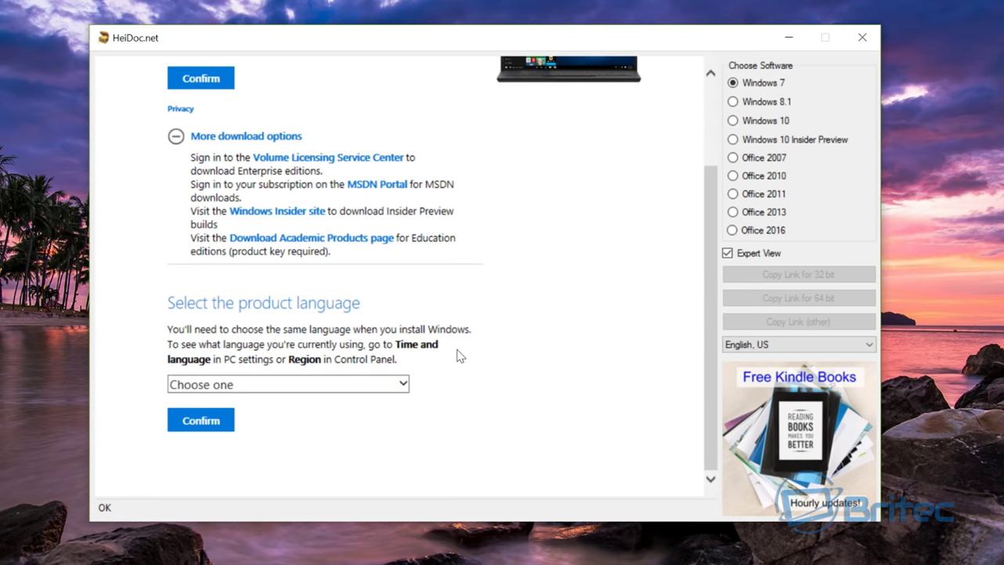
{"action": "left_click", "coordinate": [353, 386]}
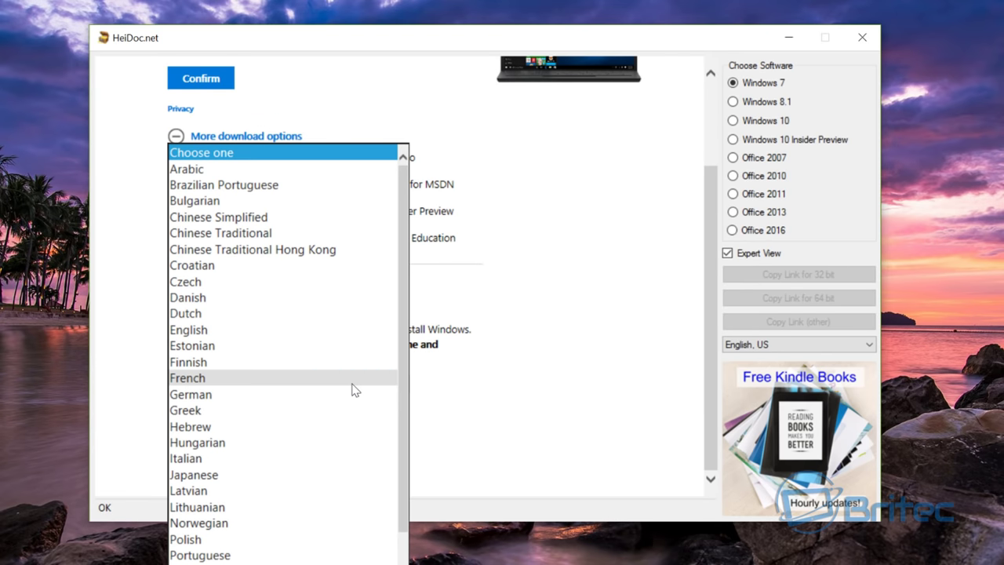
{"action": "left_click", "coordinate": [262, 330]}
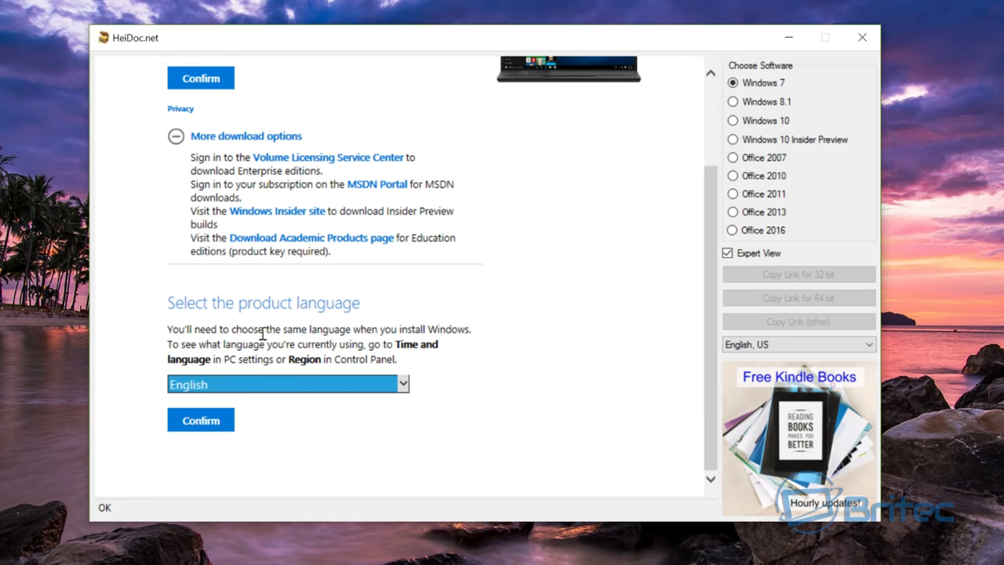
{"action": "left_click", "coordinate": [211, 433]}
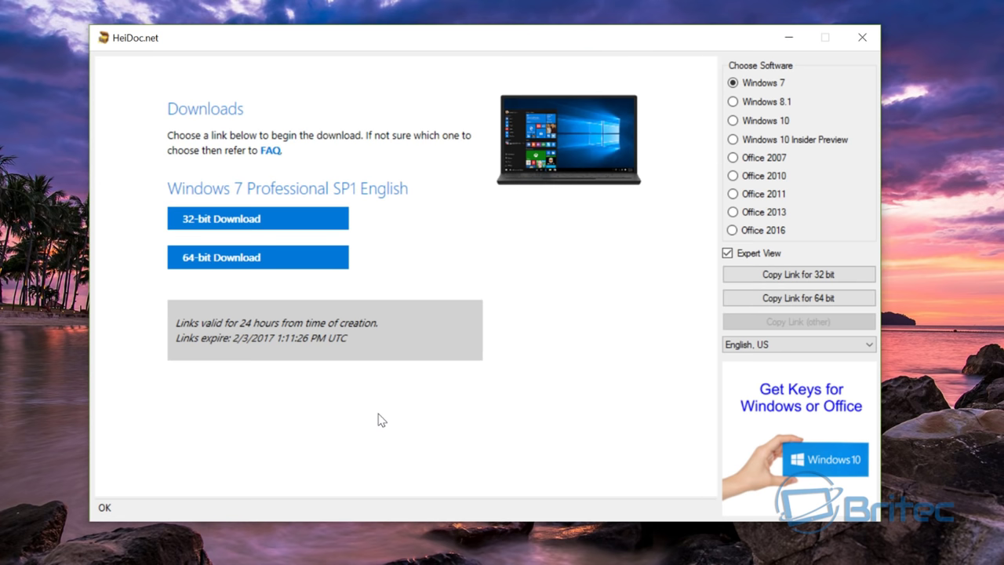
Download the 64-bit ISO and save it as Win7_Pro_SP1_English_x64.iso in the USB Tools folder on Backup (E:).
{"action": "left_click", "coordinate": [280, 266]}
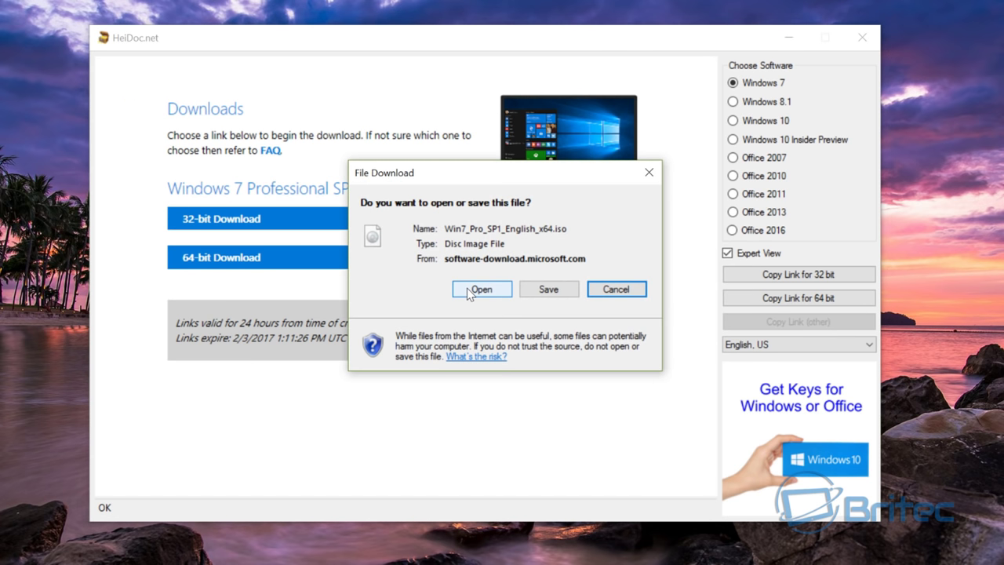
{"action": "left_click_drag", "start_coordinate": [523, 180], "coordinate": [490, 181]}
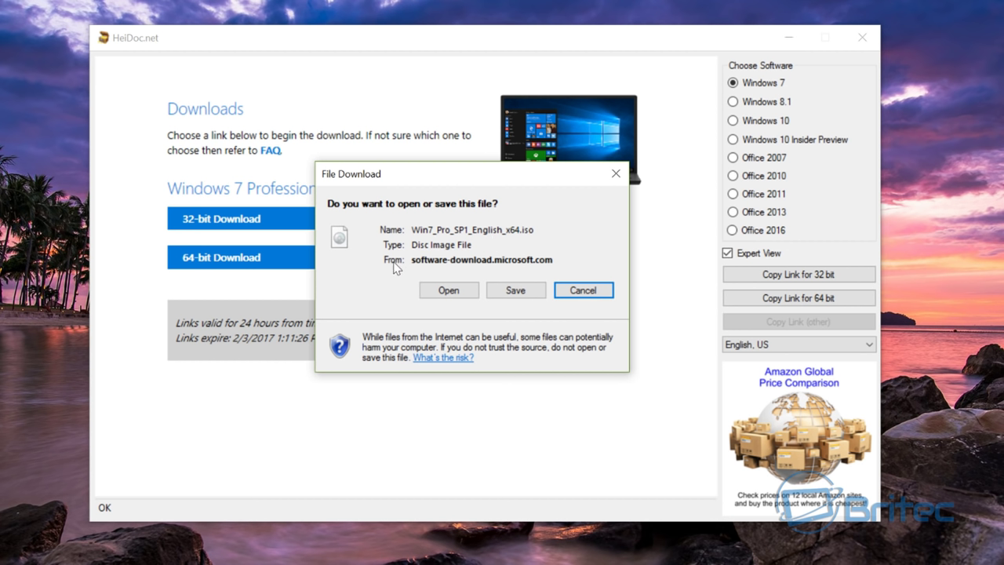
{"action": "left_click", "coordinate": [519, 292]}
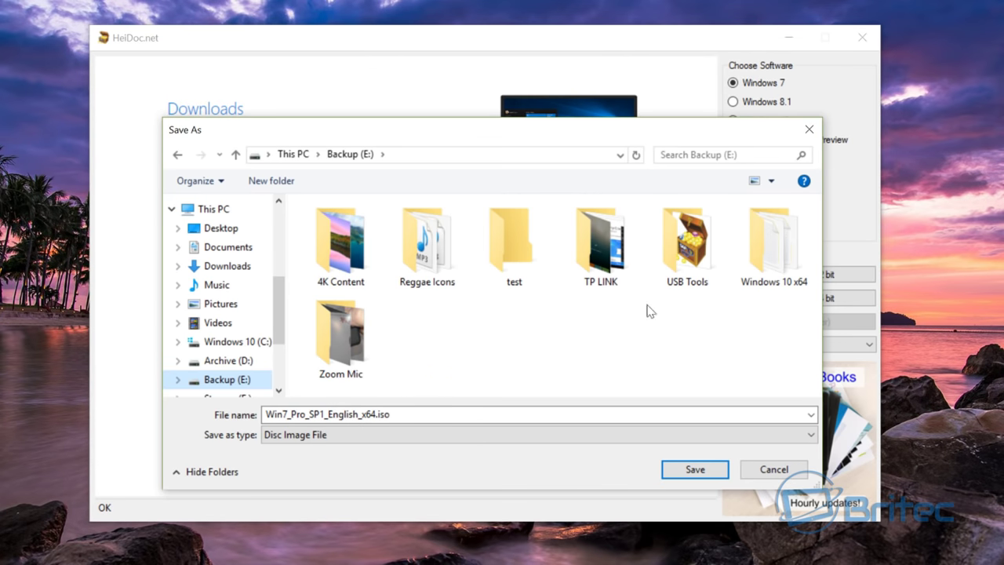
{"action": "double_click", "coordinate": [659, 251]}
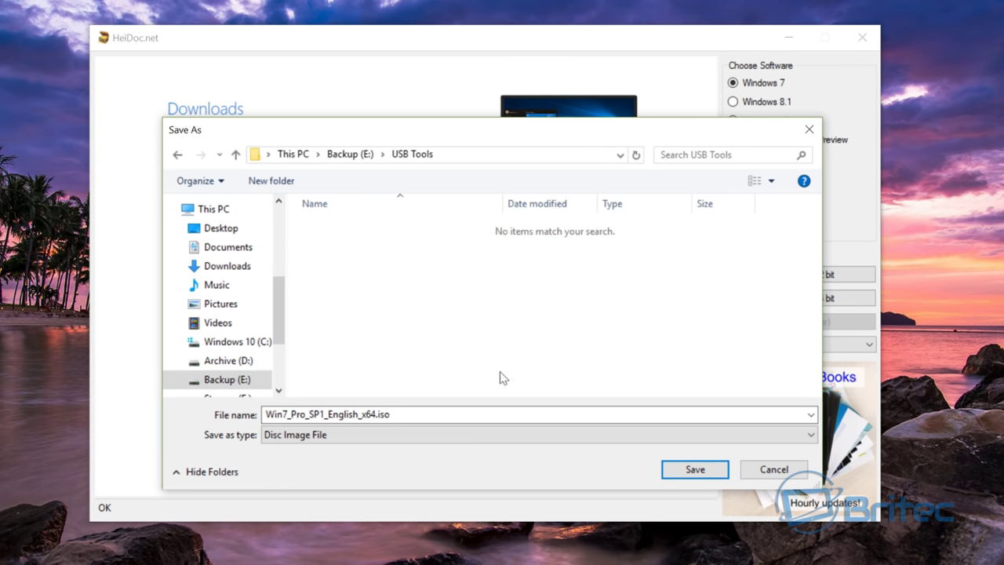
{"action": "left_click", "coordinate": [694, 471]}
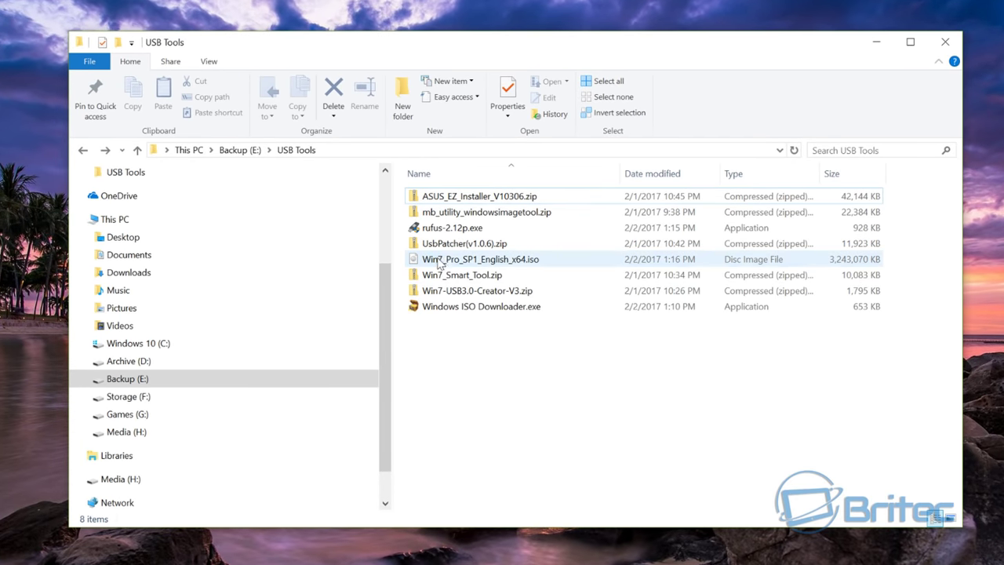
Check the Windows 7 ISO in USB Tools, the contents of the Media (H:) drive, and the Rufus download page.
{"action": "left_click", "coordinate": [440, 262]}
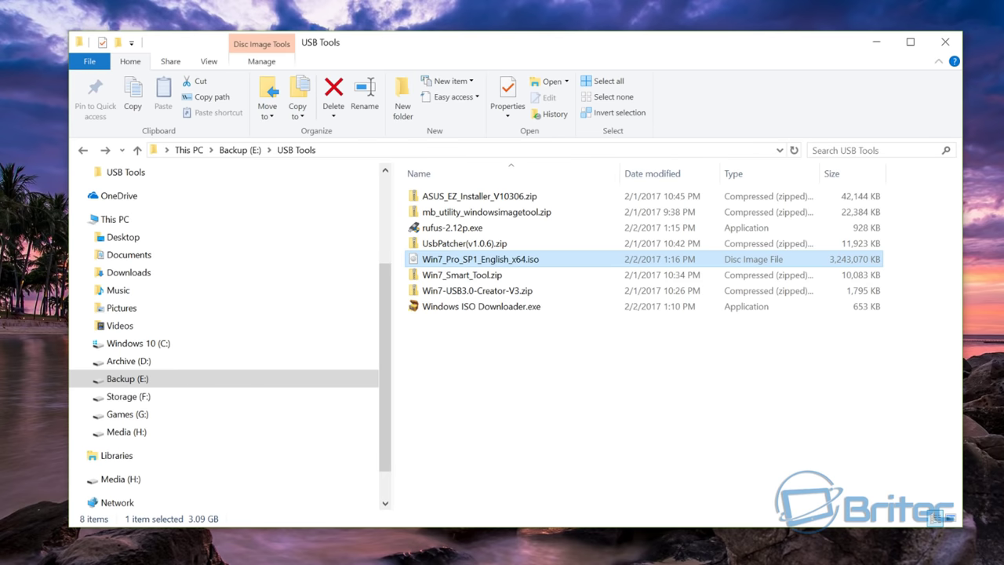
{"action": "left_click", "coordinate": [147, 435]}
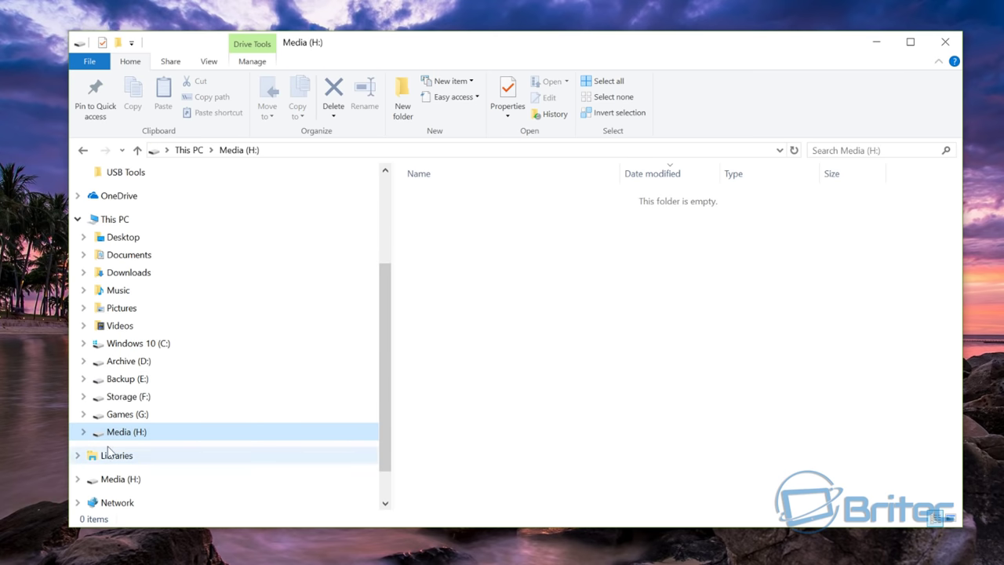
{"action": "left_click", "coordinate": [83, 150]}
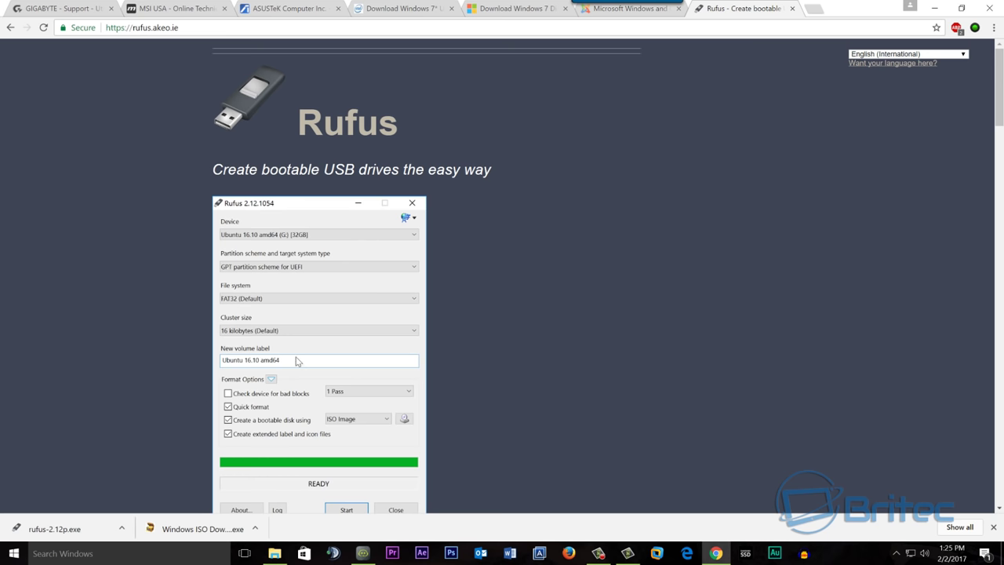
{"action": "scroll", "coordinate": [299, 364], "scroll_direction": "down", "scroll_amount": 5}
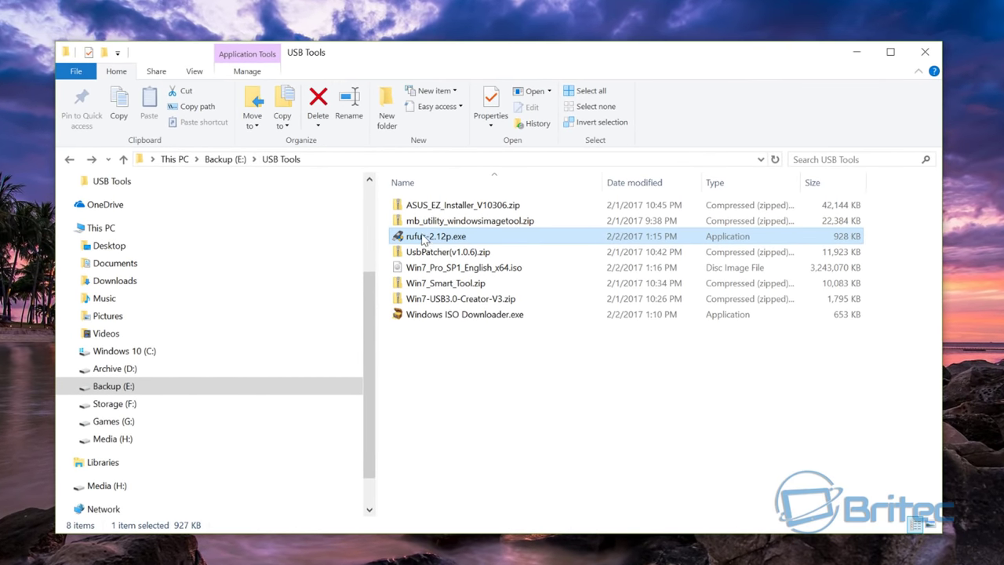
Launch rufus-2.12p.exe from the USB Tools folder as administrator, decline online update checks, and minimize the folder window.
{"action": "mouse_move", "coordinate": [427, 243]}
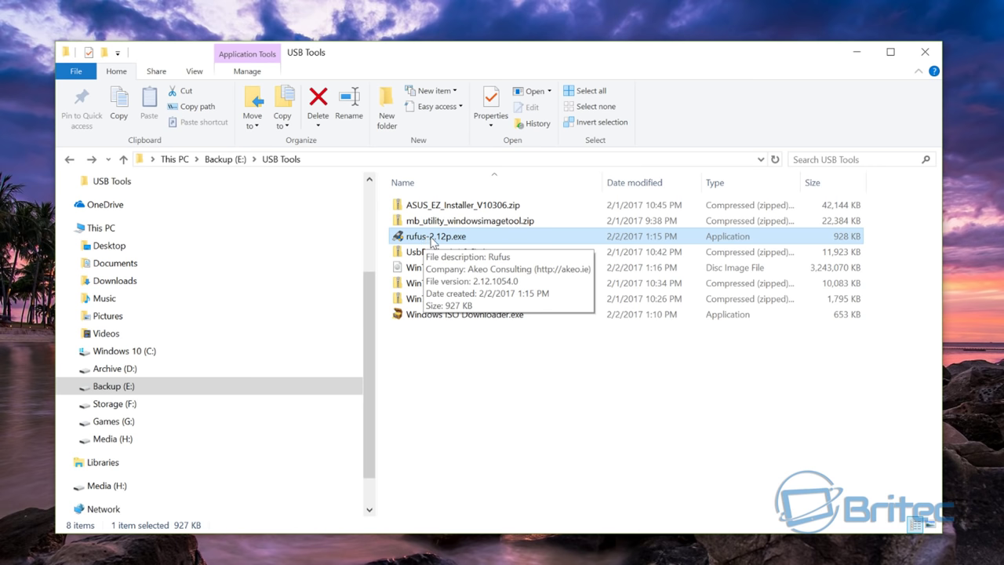
{"action": "right_click", "coordinate": [436, 239]}
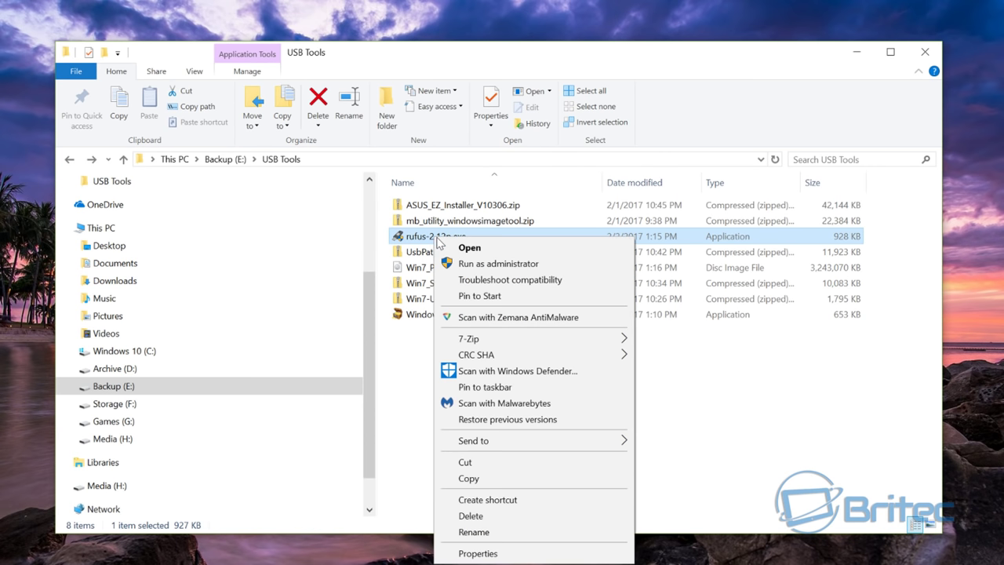
{"action": "left_click", "coordinate": [465, 266]}
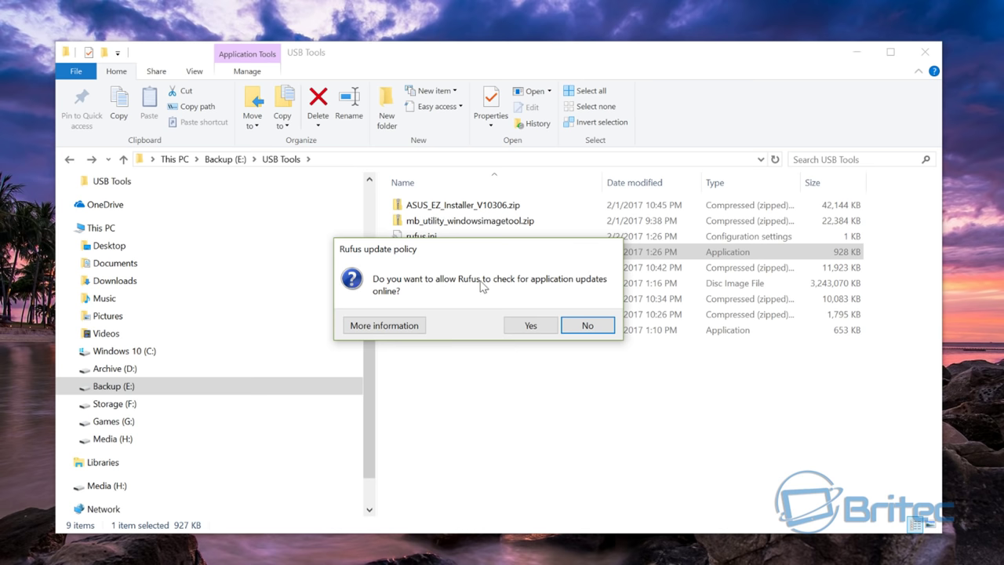
{"action": "left_click", "coordinate": [572, 335]}
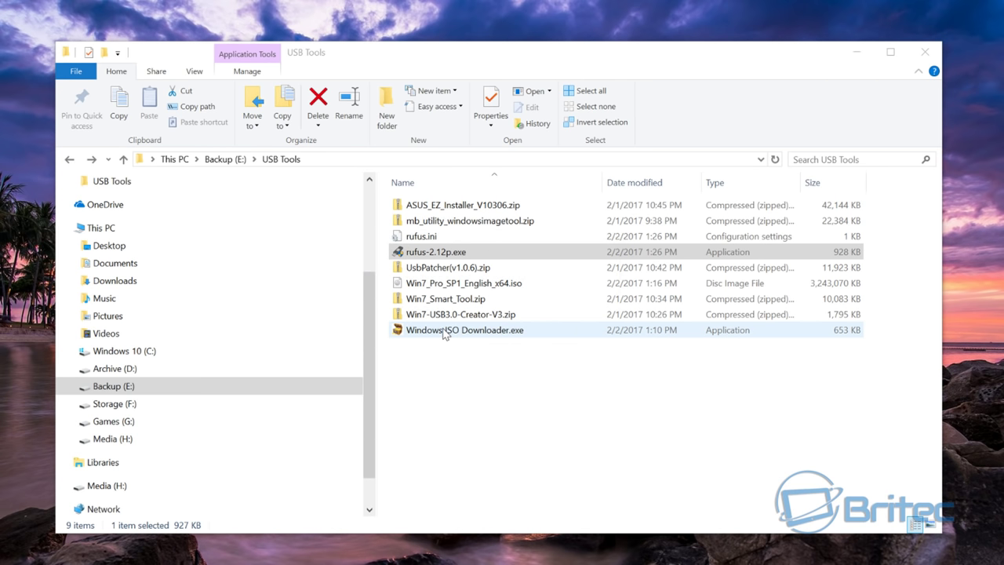
{"action": "left_click", "coordinate": [447, 254]}
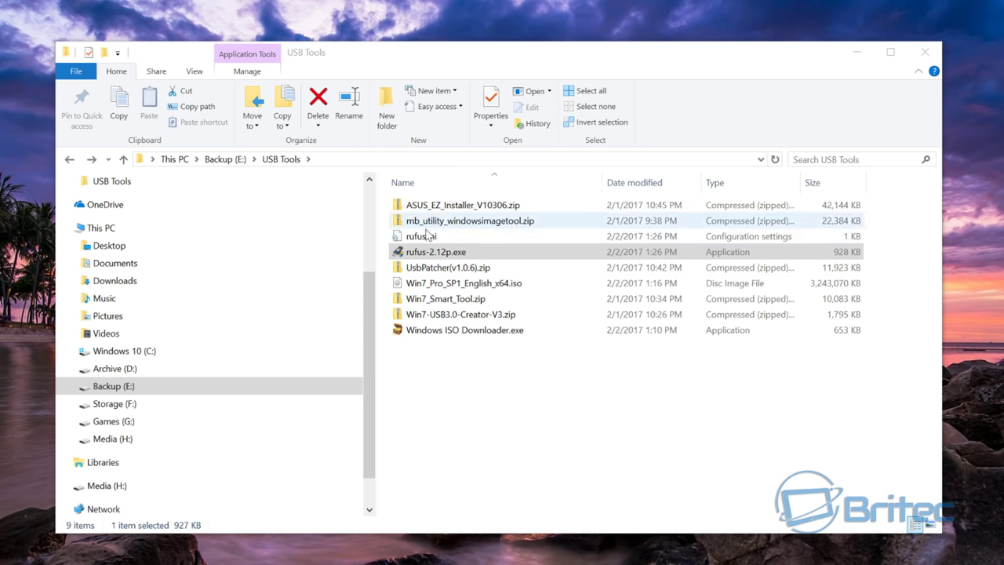
{"action": "double_click", "coordinate": [432, 252]}
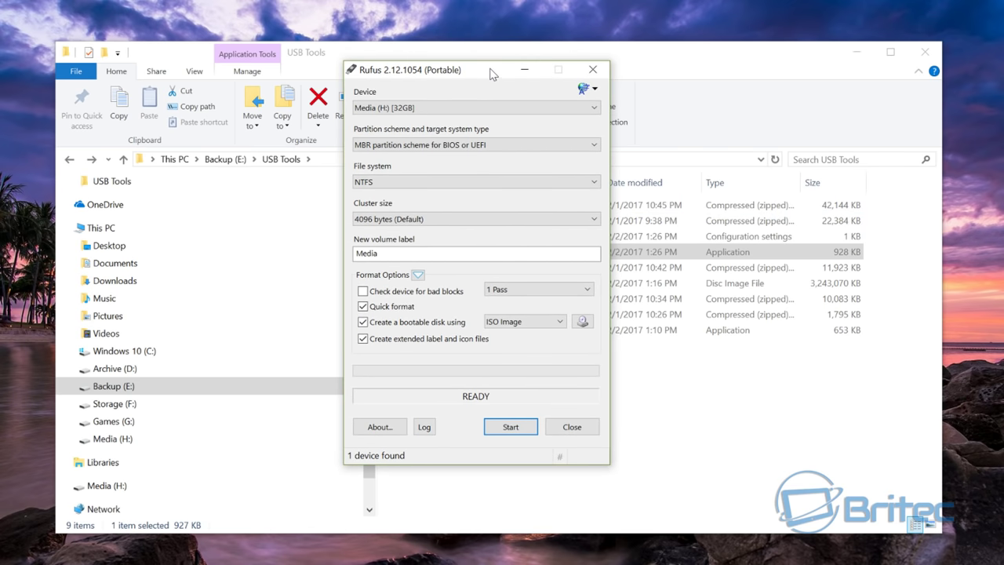
{"action": "left_click", "coordinate": [856, 57]}
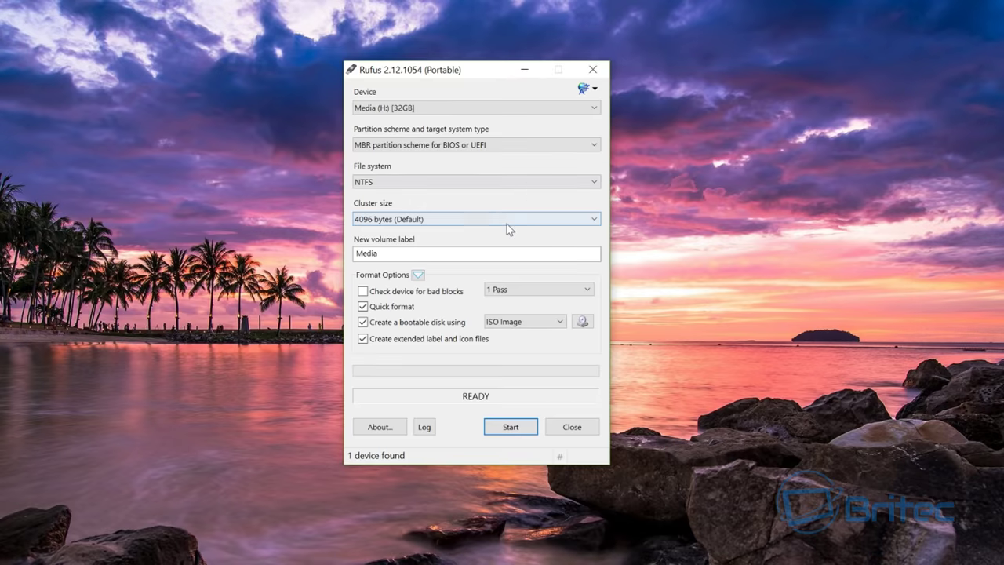
Choose the MBR partition scheme for BIOS or UEFI and load Win7_Pro_SP1_English_x64.iso as the boot image.
{"action": "left_click", "coordinate": [484, 149]}
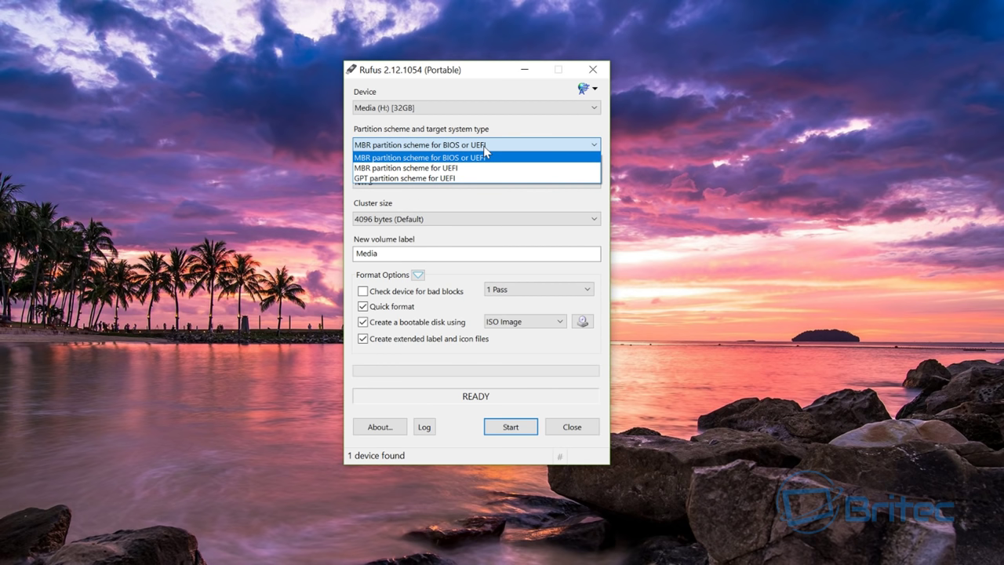
{"action": "left_click", "coordinate": [473, 158]}
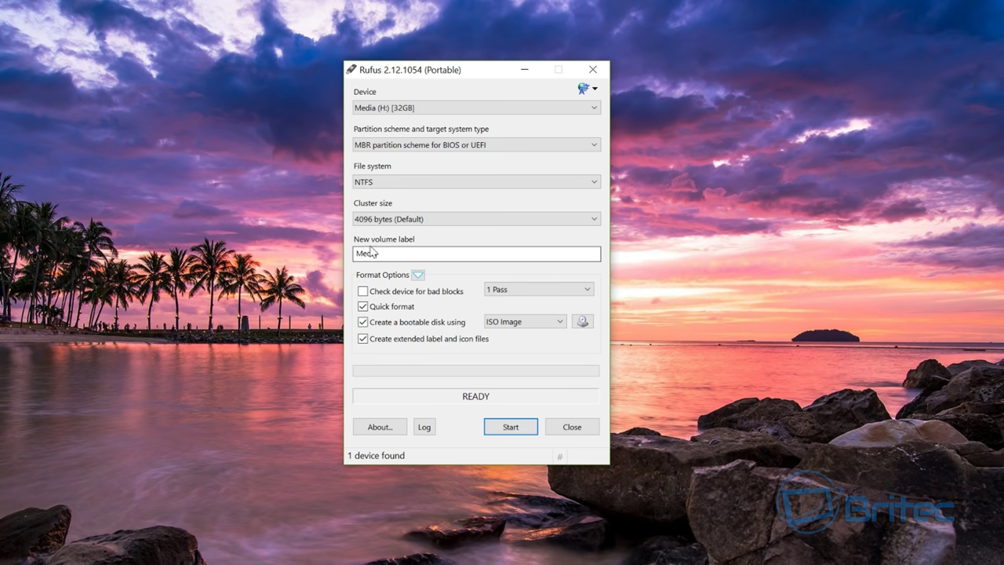
{"action": "left_click", "coordinate": [582, 323]}
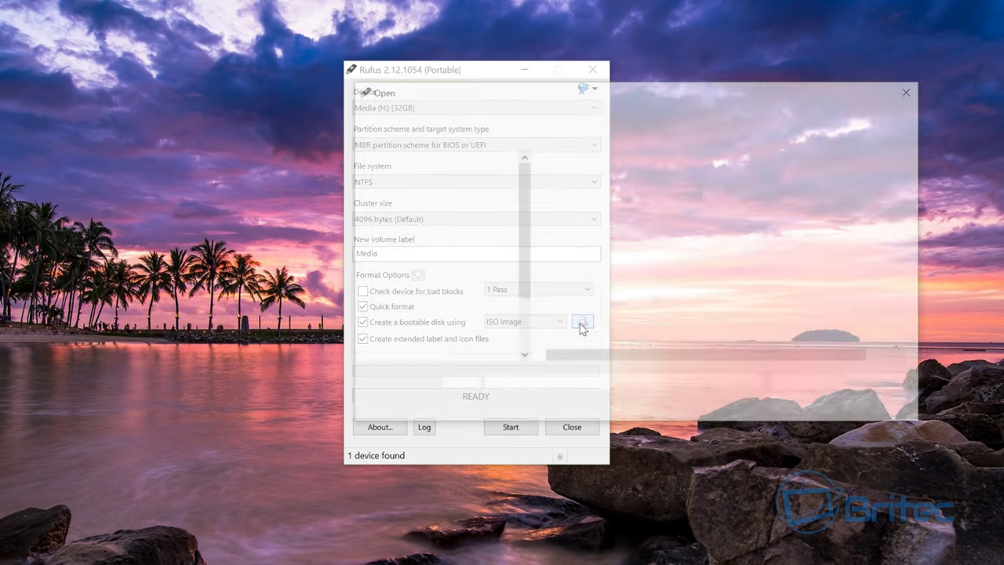
{"action": "left_click_drag", "start_coordinate": [680, 99], "coordinate": [481, 114]}
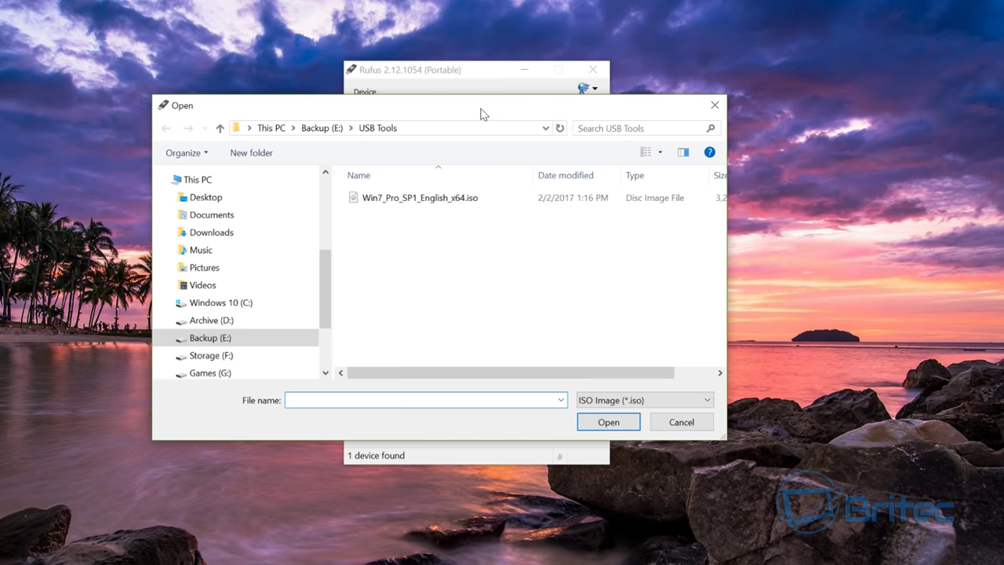
{"action": "left_click", "coordinate": [393, 203]}
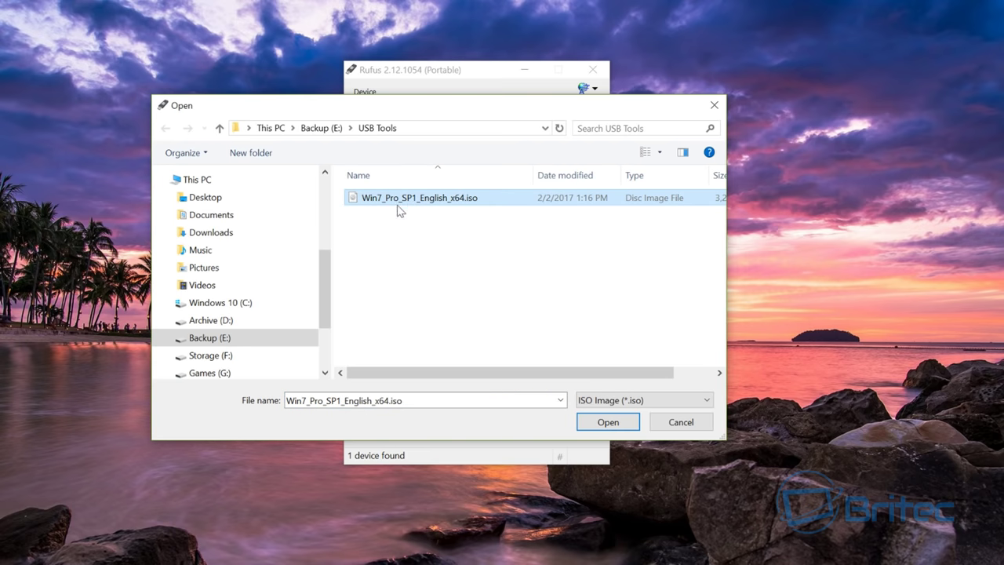
{"action": "left_click", "coordinate": [594, 428]}
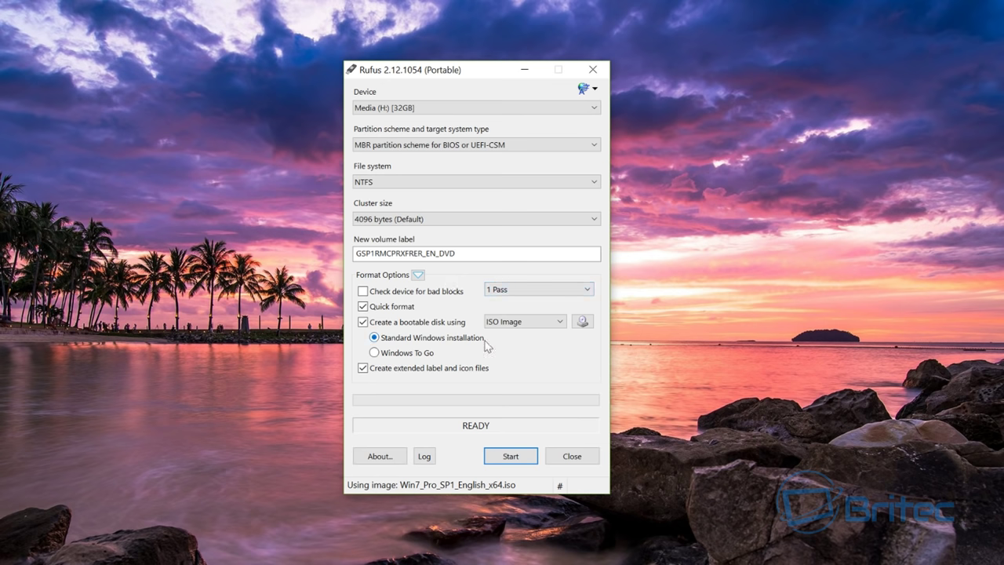
Write the Windows 7 image to the Media (H:) USB drive, accepting the data erasure, and close Rufus.
{"action": "left_click", "coordinate": [509, 459]}
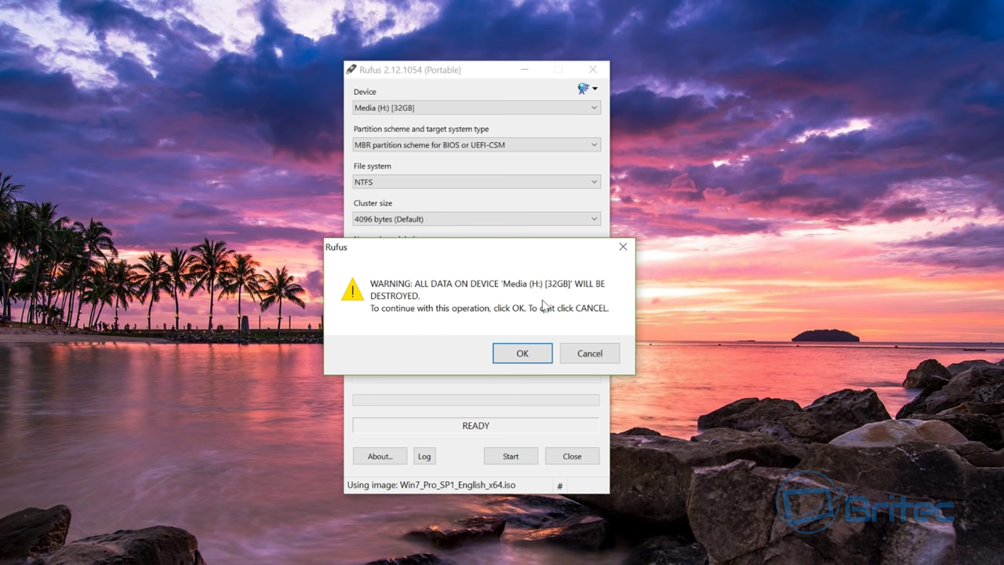
{"action": "left_click", "coordinate": [523, 354]}
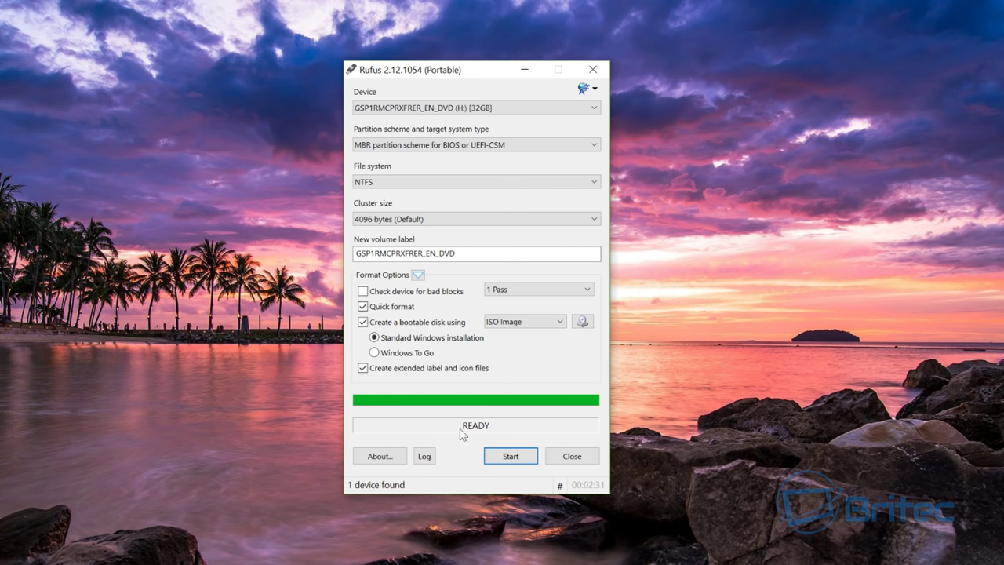
{"action": "left_click", "coordinate": [566, 461]}
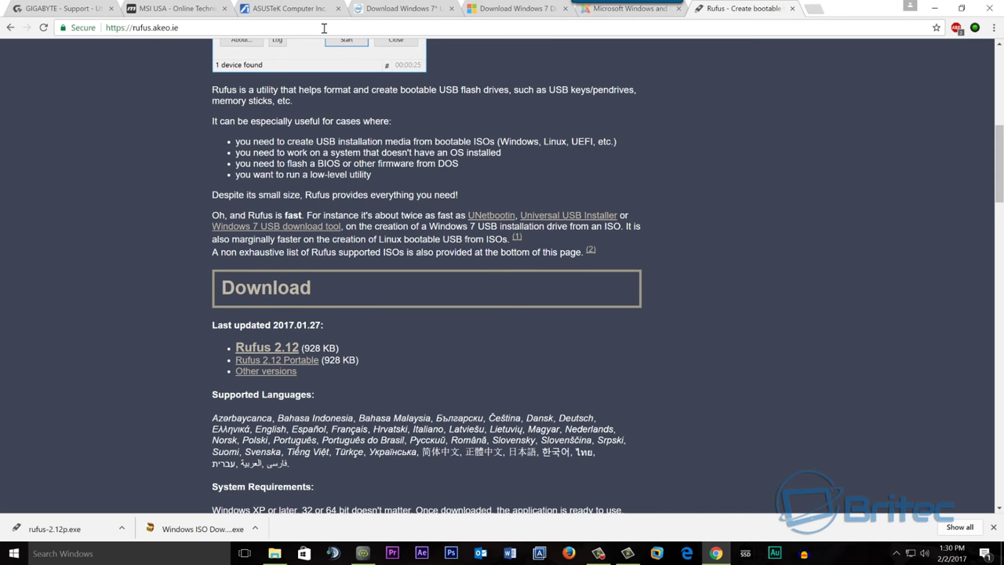
Review the GIGABYTE, MSI and ASUS support pages that offer the Windows 7 USB installation tools.
{"action": "left_click", "coordinate": [63, 9]}
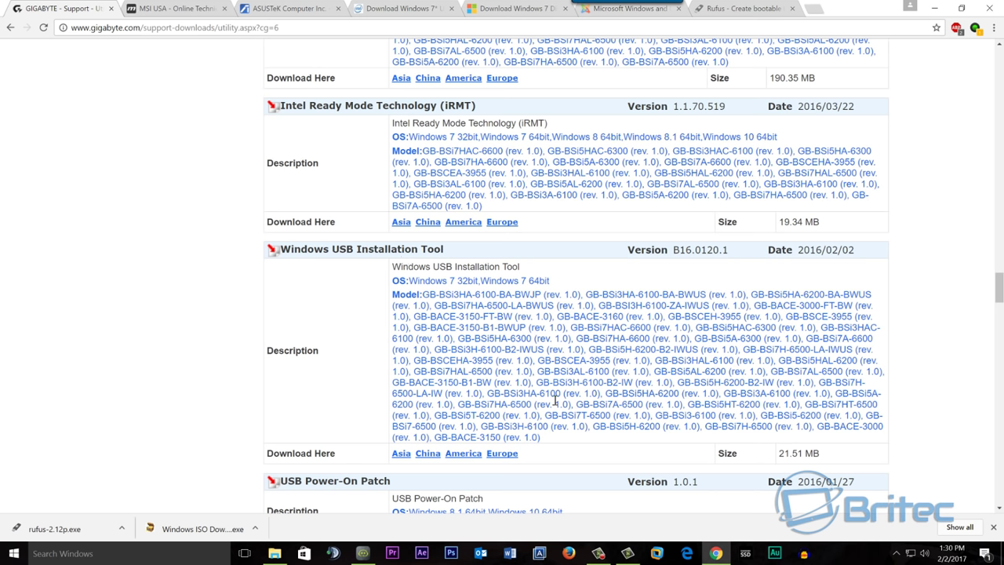
{"action": "left_click", "coordinate": [157, 8]}
{"action": "left_click", "coordinate": [277, 11]}
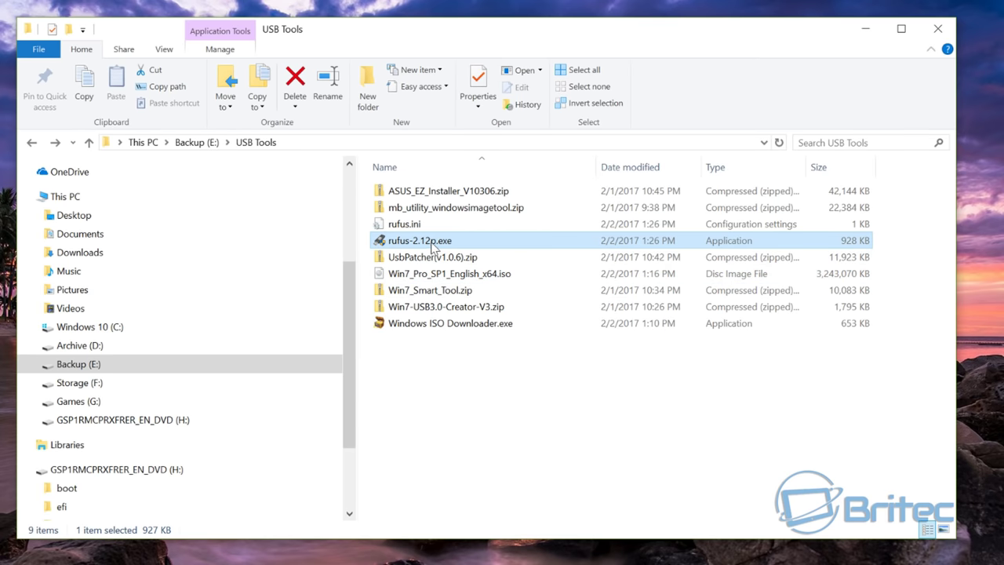
Extract mb_utility_windowsimagetool.zip into the E:\USB Tools\mb_utility_windowsimagetool folder.
{"action": "left_click", "coordinate": [435, 210]}
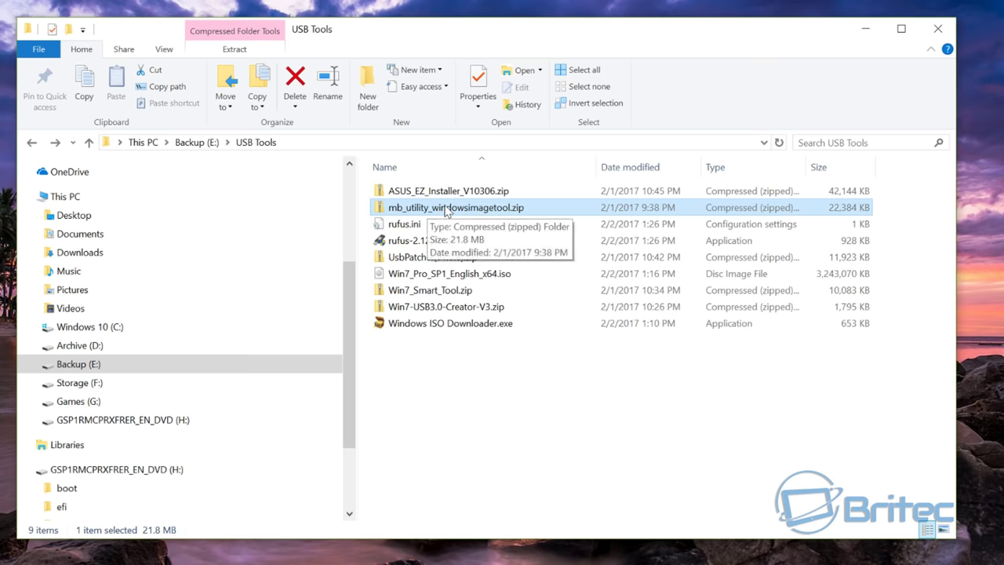
{"action": "left_click", "coordinate": [447, 210]}
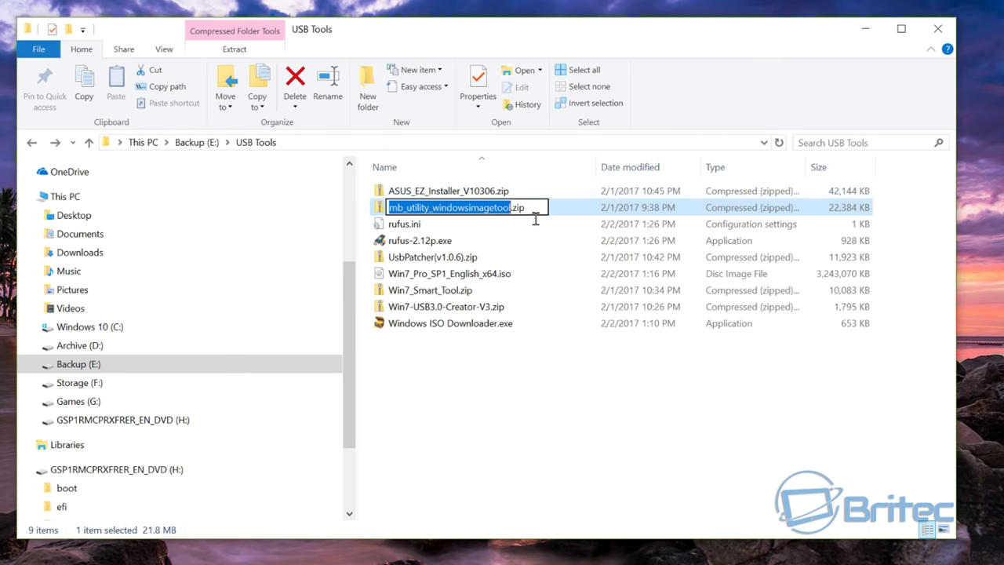
{"action": "left_click", "coordinate": [566, 215]}
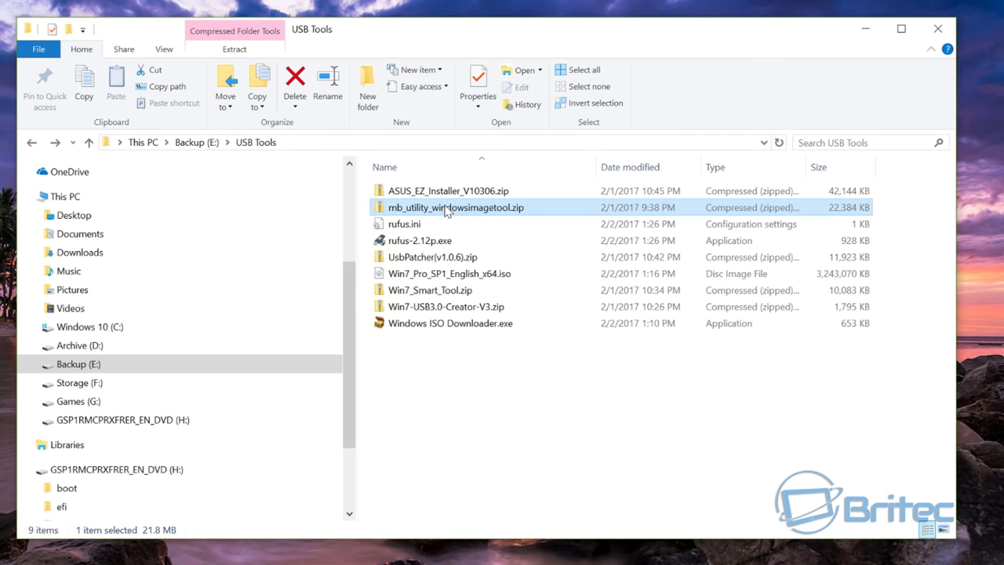
{"action": "right_click", "coordinate": [446, 209]}
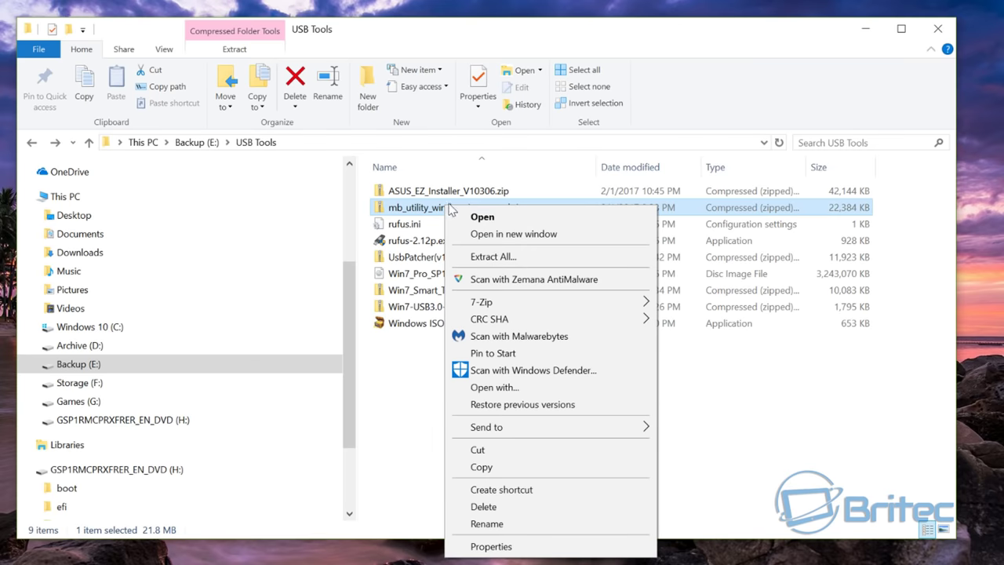
{"action": "left_click", "coordinate": [502, 258]}
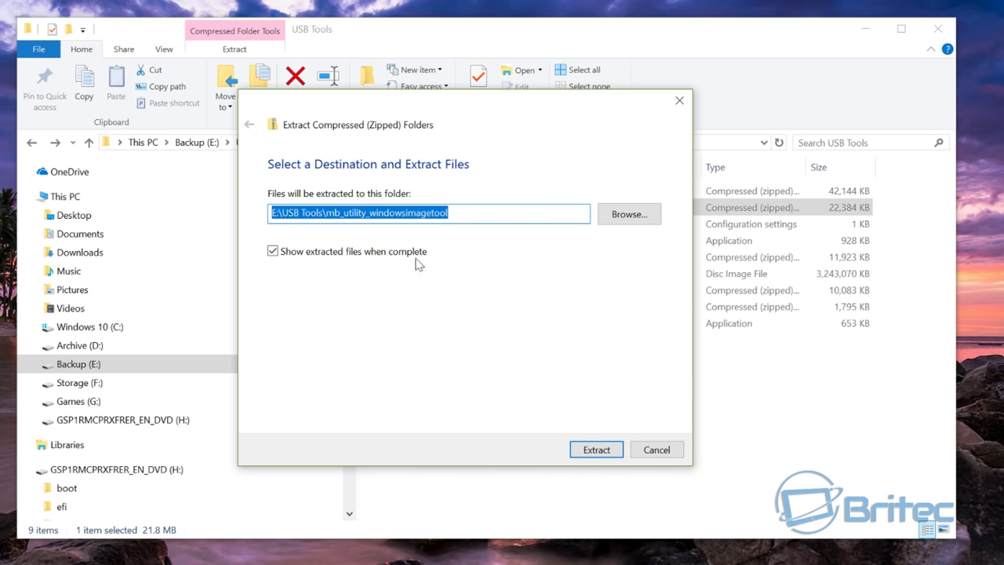
{"action": "left_click", "coordinate": [588, 450]}
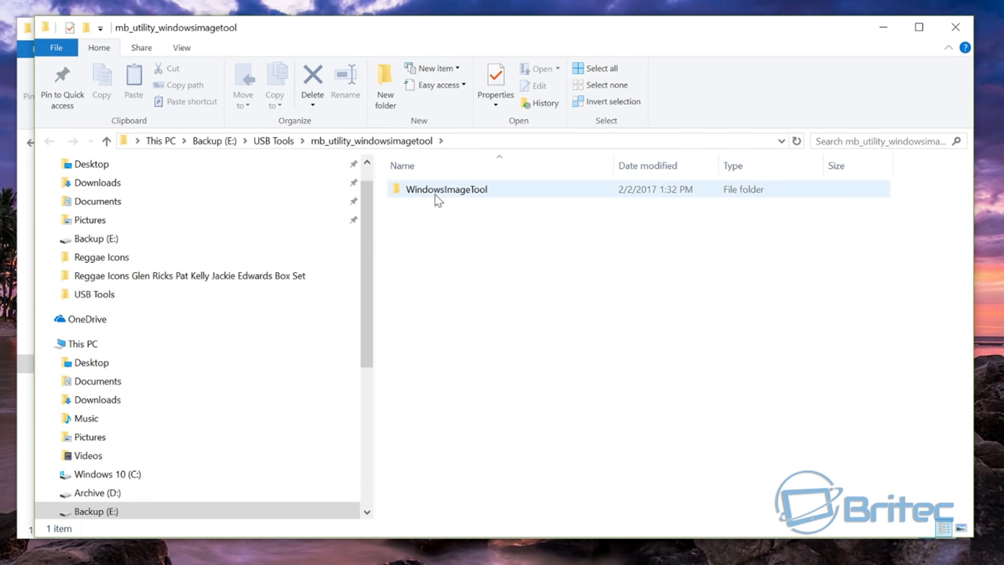
Examine the efi, HOTFIX, StorageControllers and USB subfolders inside the extracted WindowsImageTool folder.
{"action": "double_click", "coordinate": [435, 195]}
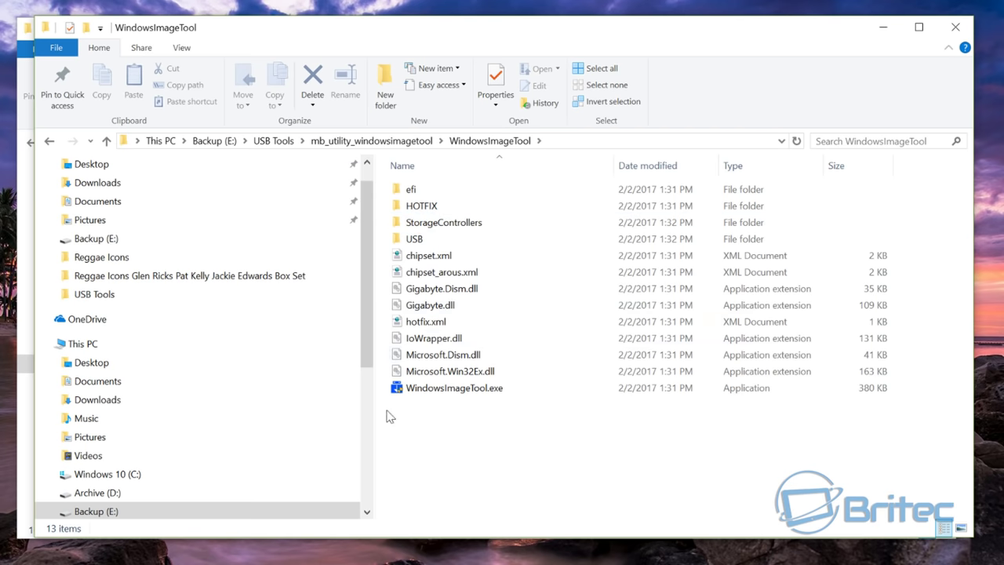
{"action": "mouse_move", "coordinate": [418, 397]}
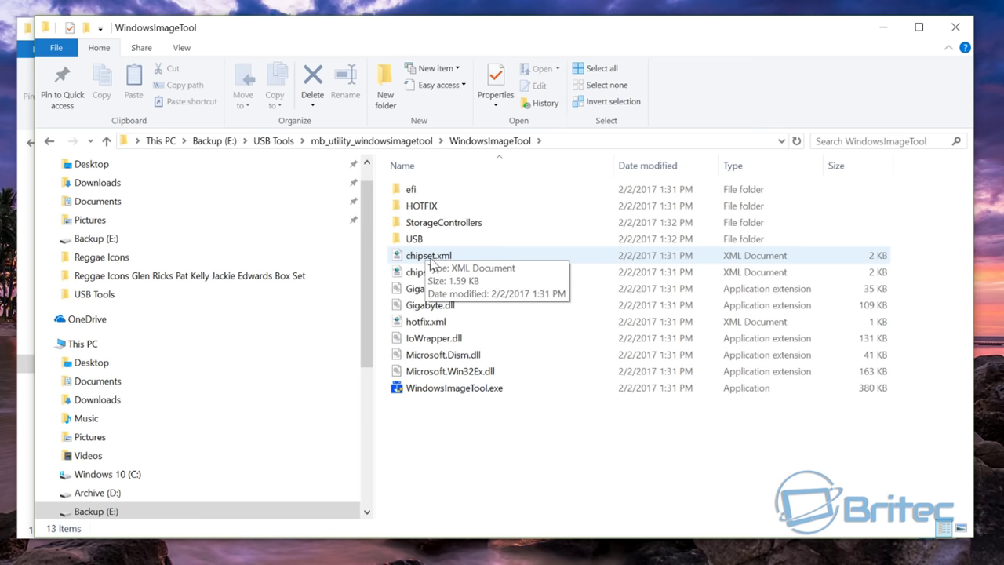
{"action": "left_click", "coordinate": [419, 195]}
{"action": "double_click", "coordinate": [420, 192]}
{"action": "double_click", "coordinate": [416, 193]}
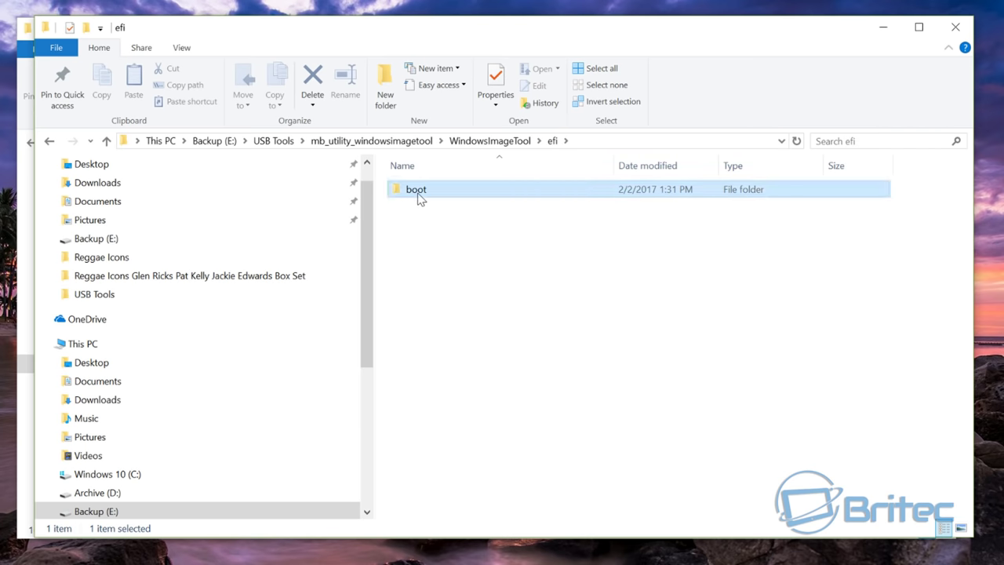
{"action": "left_click", "coordinate": [50, 142]}
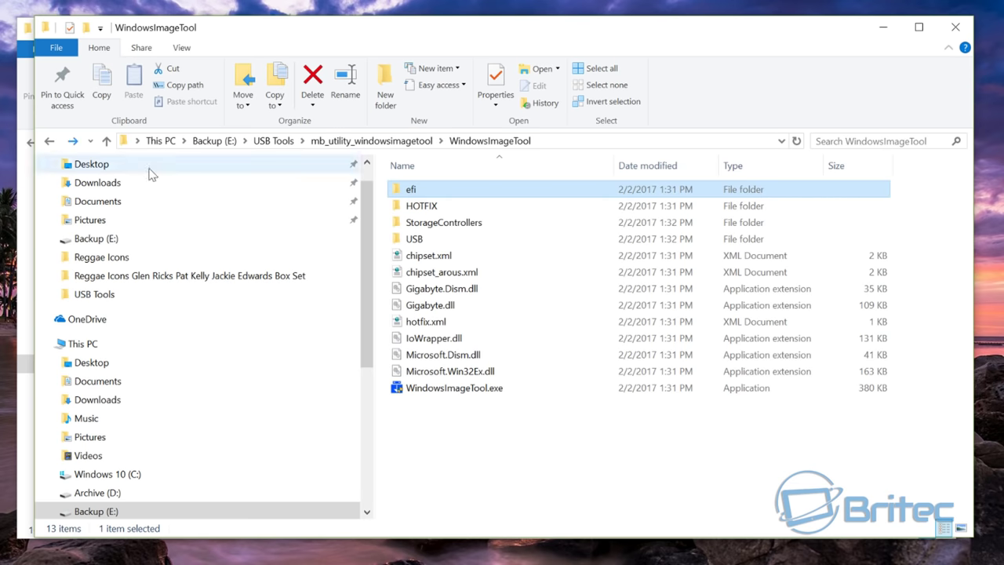
{"action": "double_click", "coordinate": [416, 206]}
{"action": "double_click", "coordinate": [413, 191]}
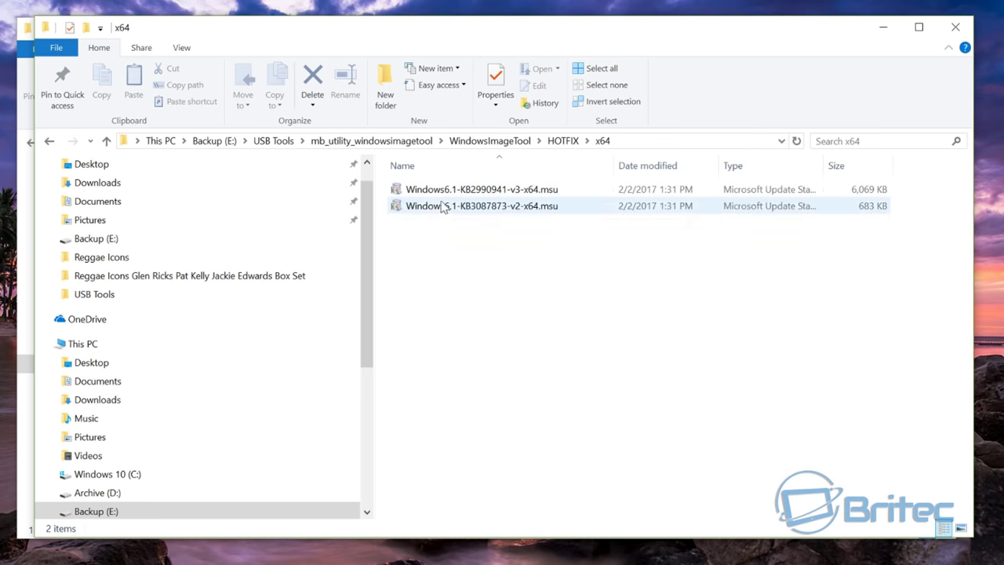
{"action": "left_click", "coordinate": [50, 142]}
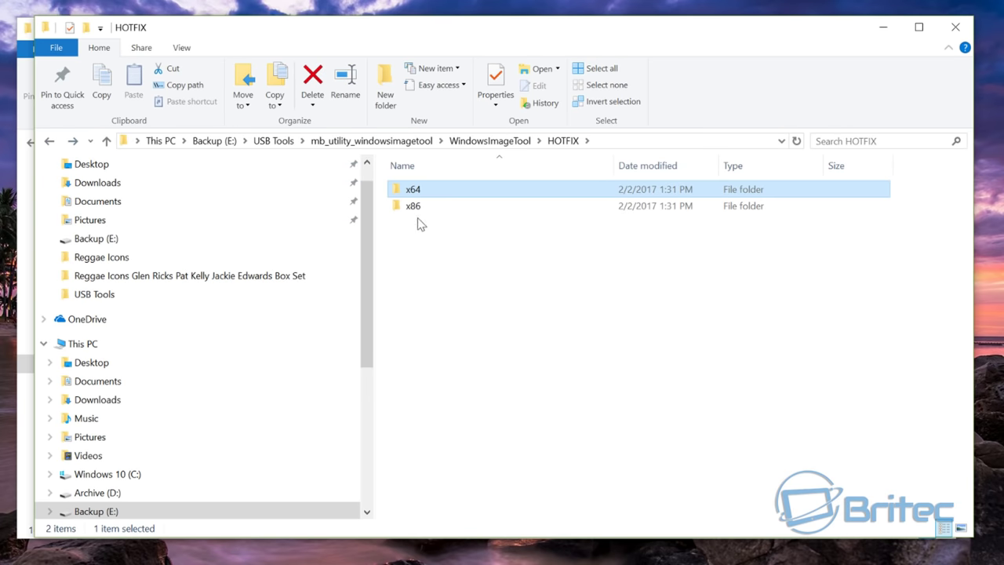
{"action": "left_click", "coordinate": [49, 142]}
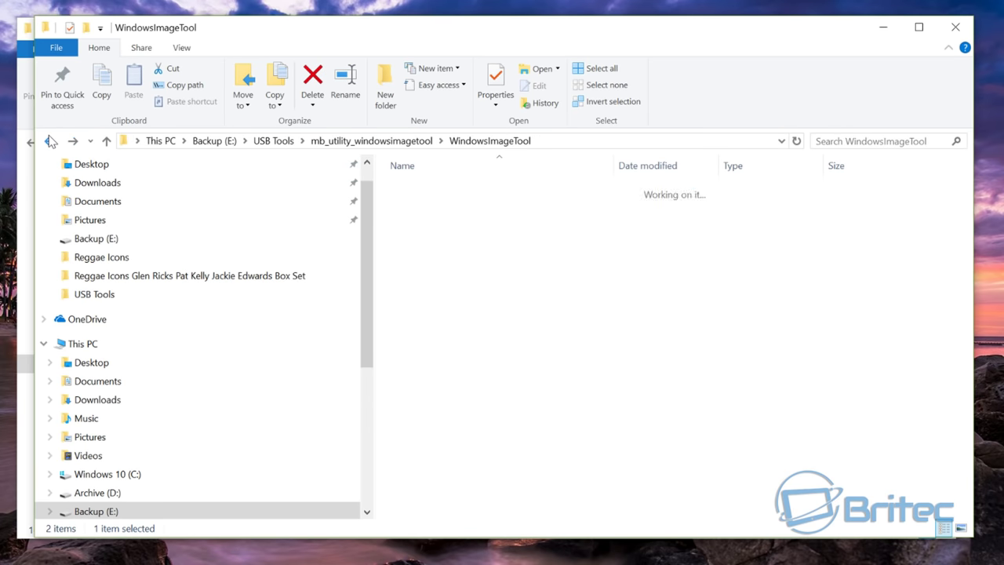
{"action": "double_click", "coordinate": [463, 224]}
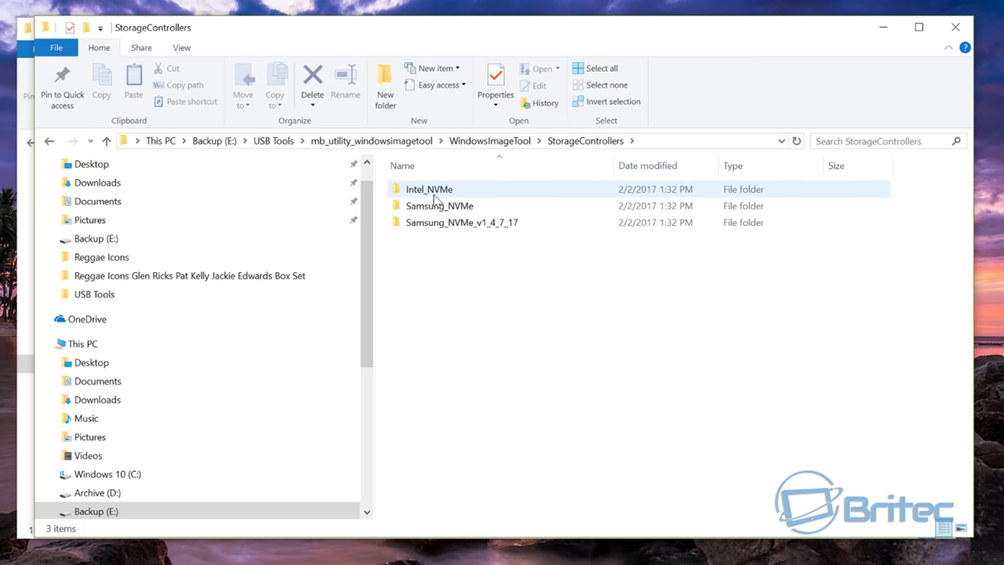
{"action": "left_click", "coordinate": [49, 140]}
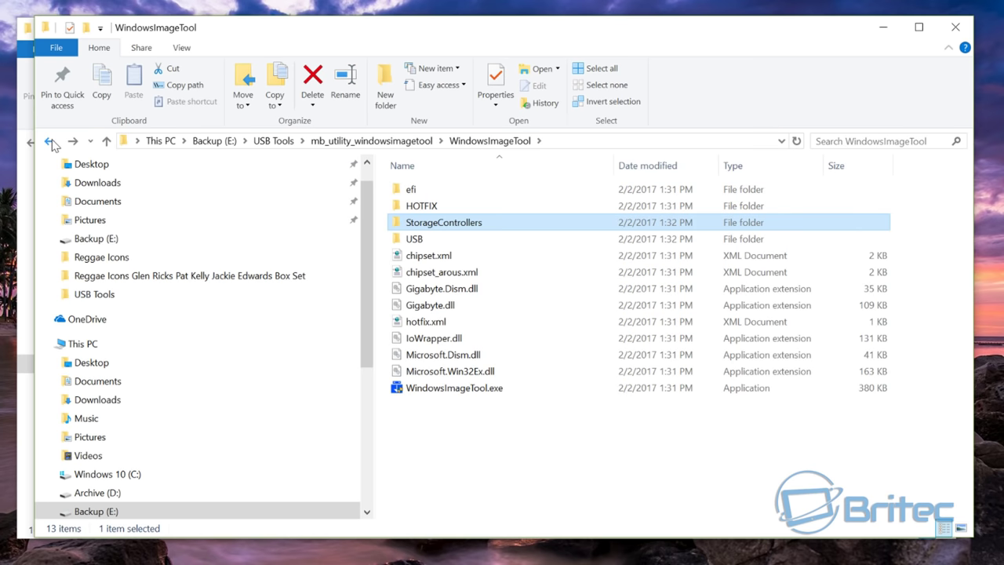
{"action": "double_click", "coordinate": [413, 240]}
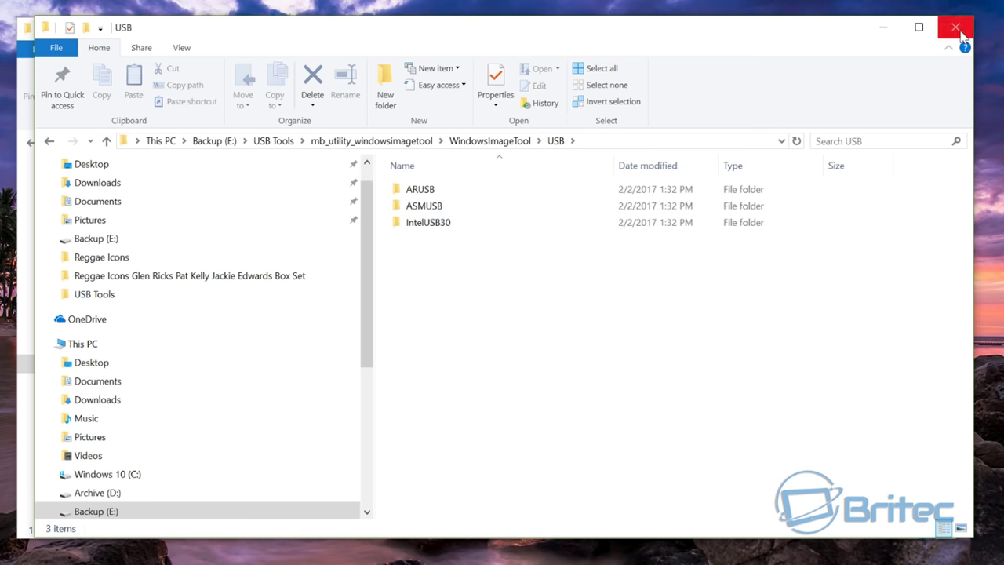
{"action": "left_click", "coordinate": [49, 142]}
{"action": "left_click", "coordinate": [49, 142]}
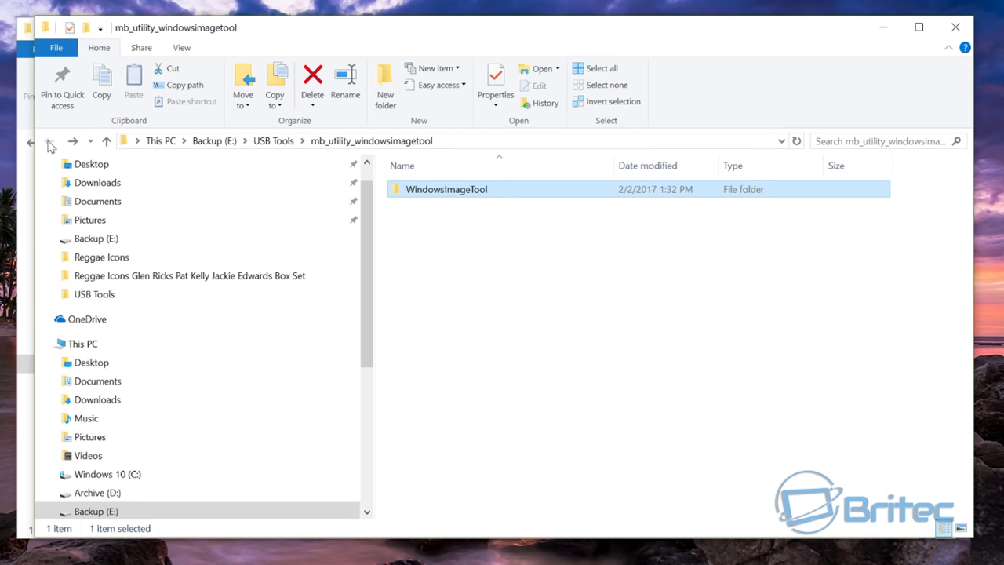
Launch WindowsImageTool.exe from the WindowsImageTool folder and clear the USB Tools folder window out of the way.
{"action": "double_click", "coordinate": [459, 193]}
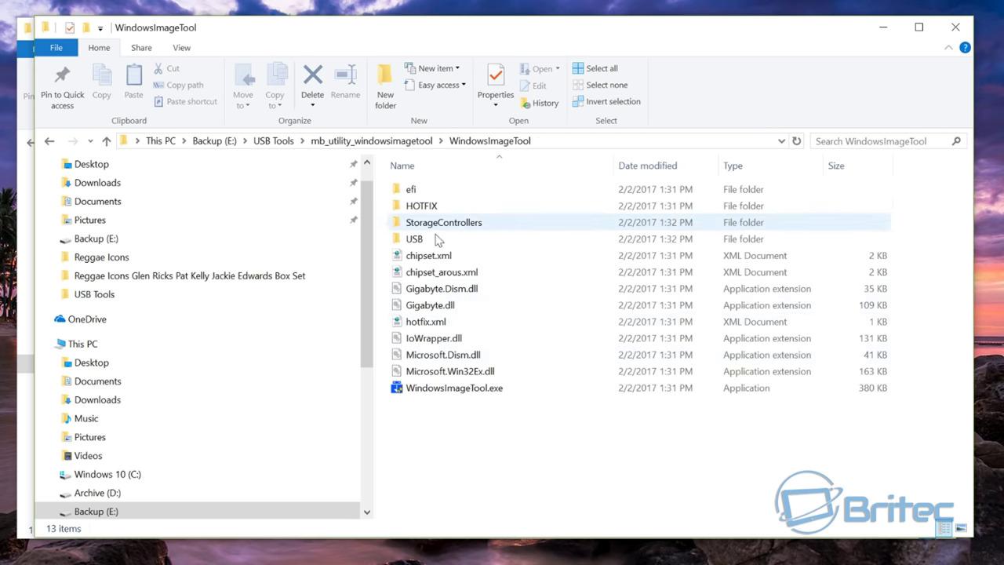
{"action": "left_click", "coordinate": [461, 392]}
{"action": "mouse_move", "coordinate": [456, 395]}
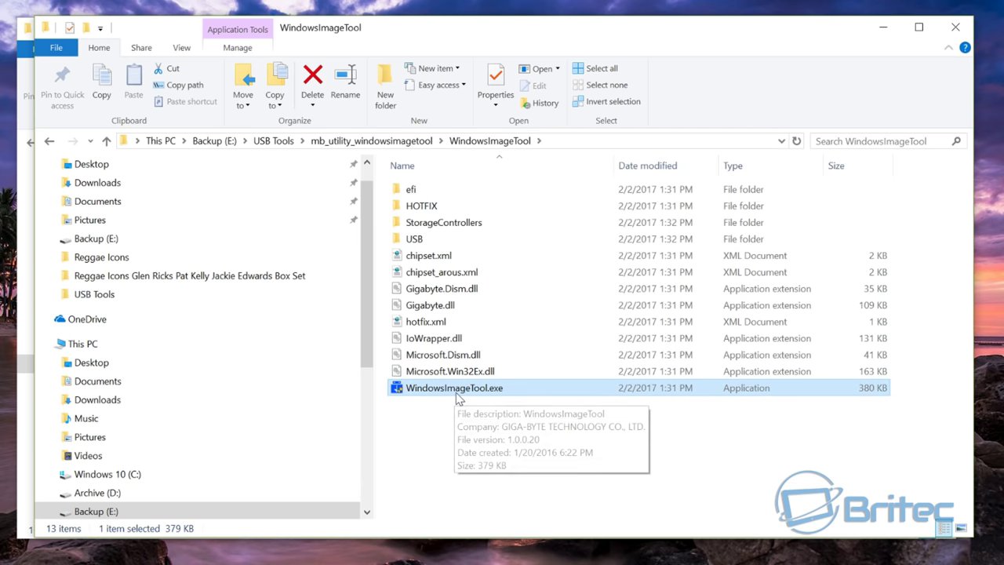
{"action": "double_click", "coordinate": [456, 393]}
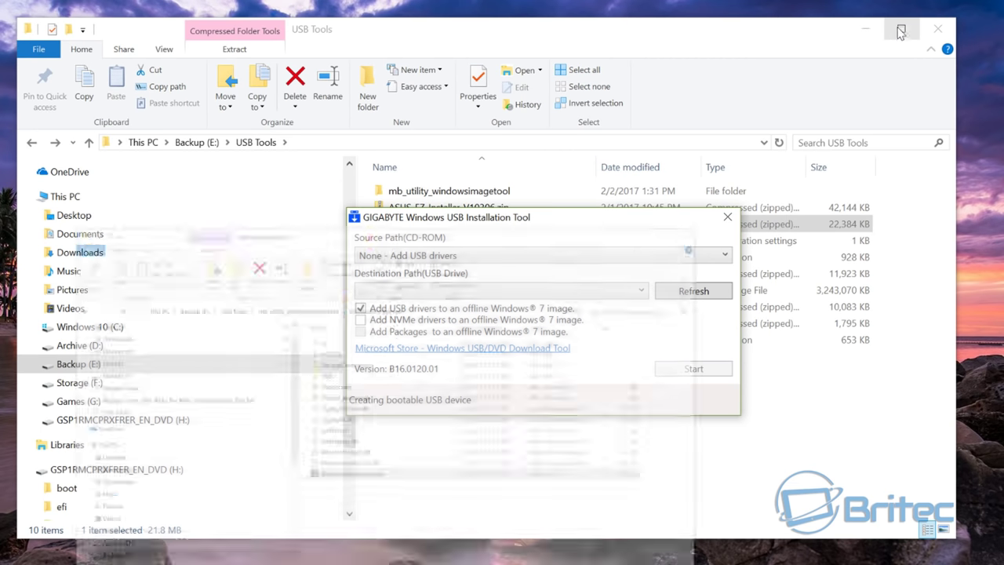
{"action": "left_click", "coordinate": [869, 31]}
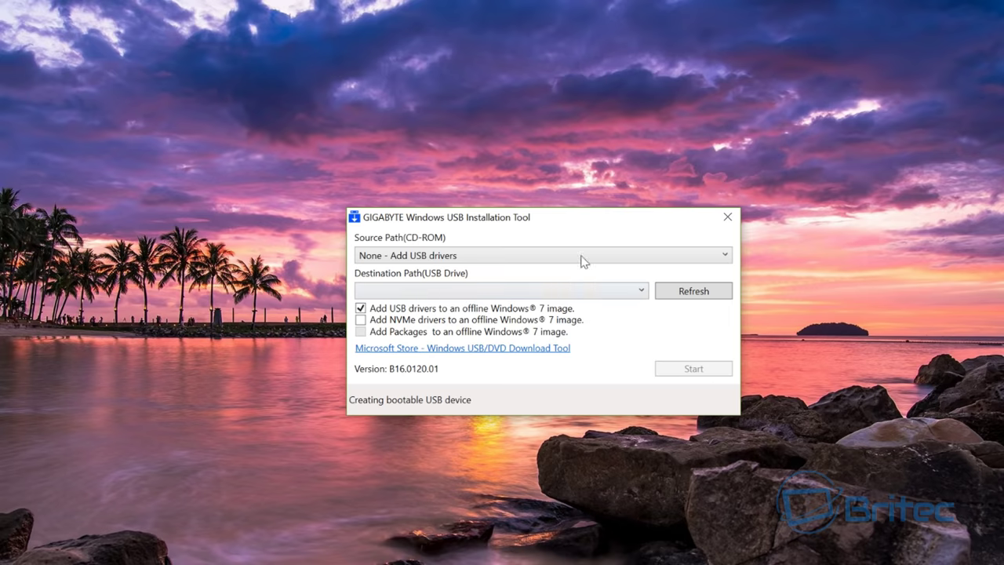
{"action": "left_click_drag", "start_coordinate": [534, 220], "coordinate": [478, 193]}
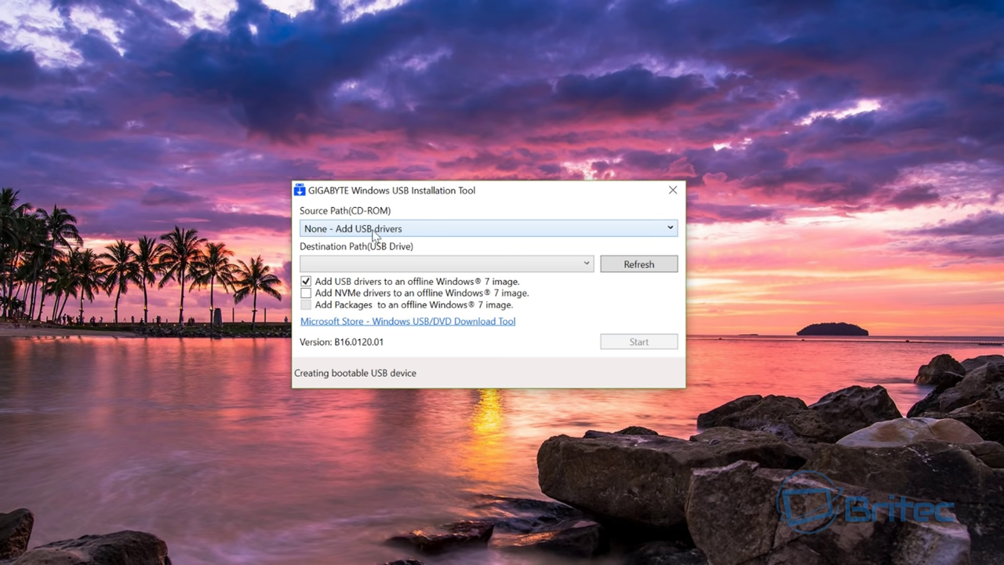
Keep the source path at None - Add USB drivers and choose the H:\ USB drive as the destination.
{"action": "left_click", "coordinate": [417, 233]}
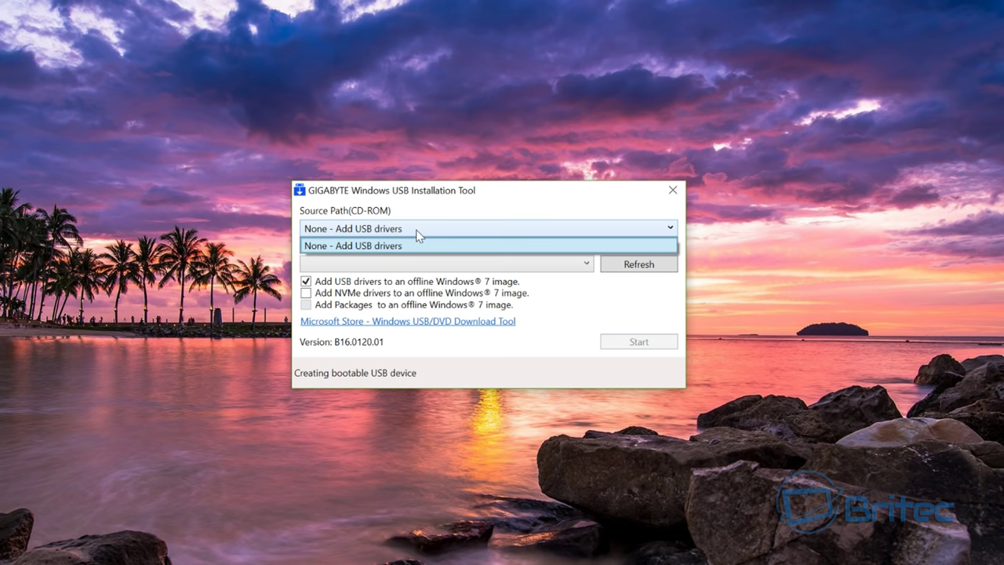
{"action": "left_click", "coordinate": [415, 233]}
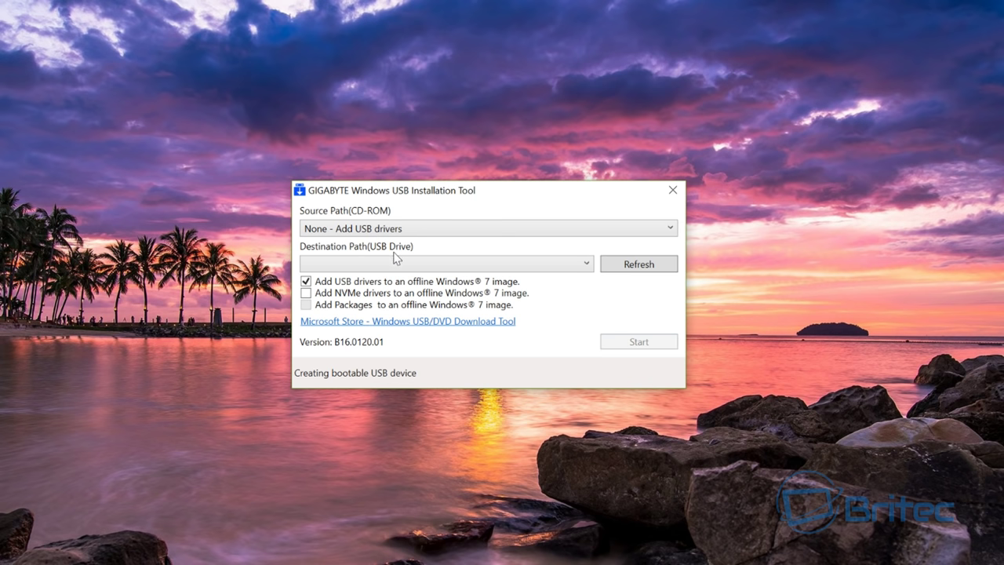
{"action": "left_click", "coordinate": [557, 268]}
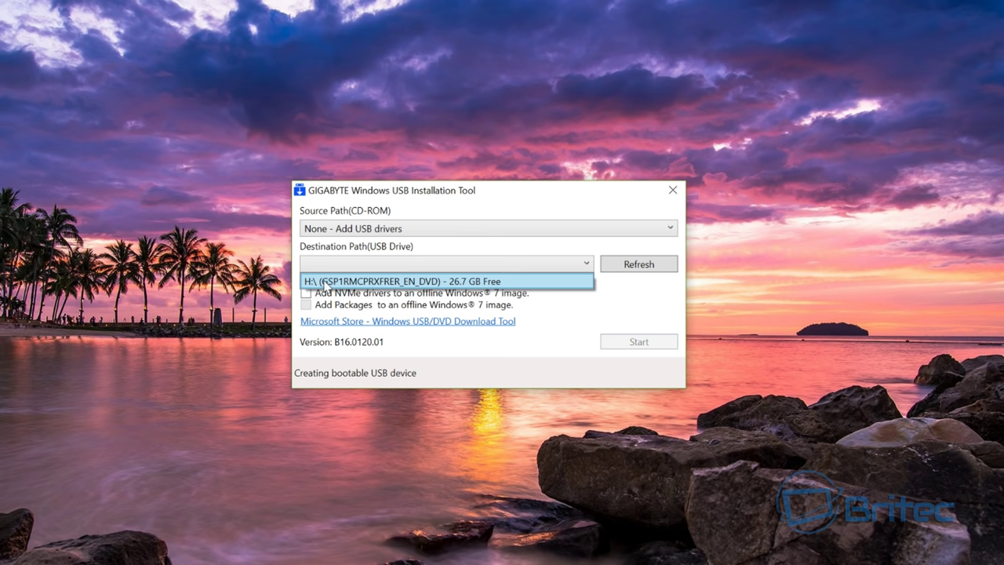
{"action": "left_click", "coordinate": [330, 283]}
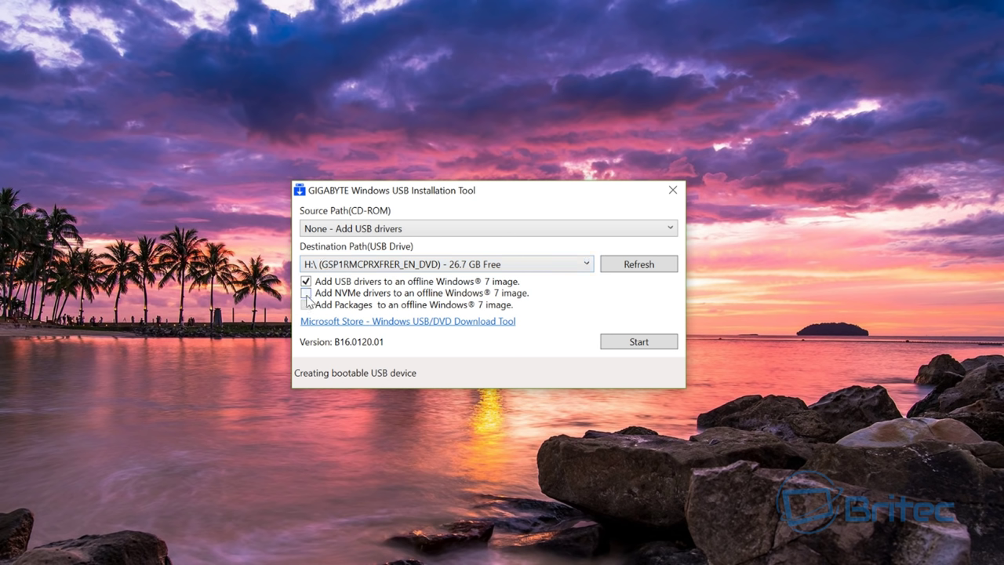
Enable adding NVMe drivers and packages to the offline Windows 7 image, run the process, and close the tool.
{"action": "left_click", "coordinate": [306, 295]}
{"action": "left_click", "coordinate": [306, 304]}
{"action": "left_click", "coordinate": [630, 349]}
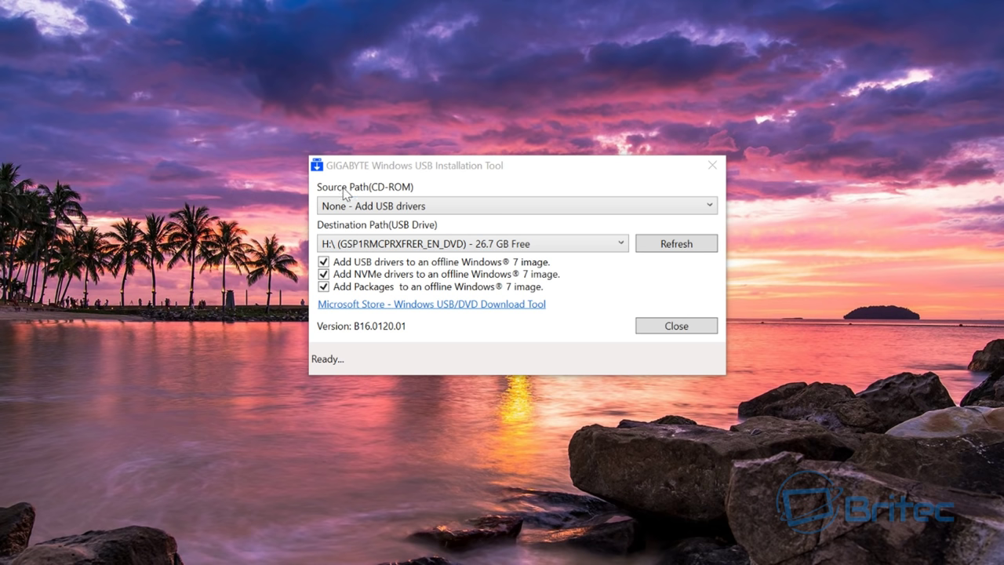
{"action": "left_click", "coordinate": [668, 329]}
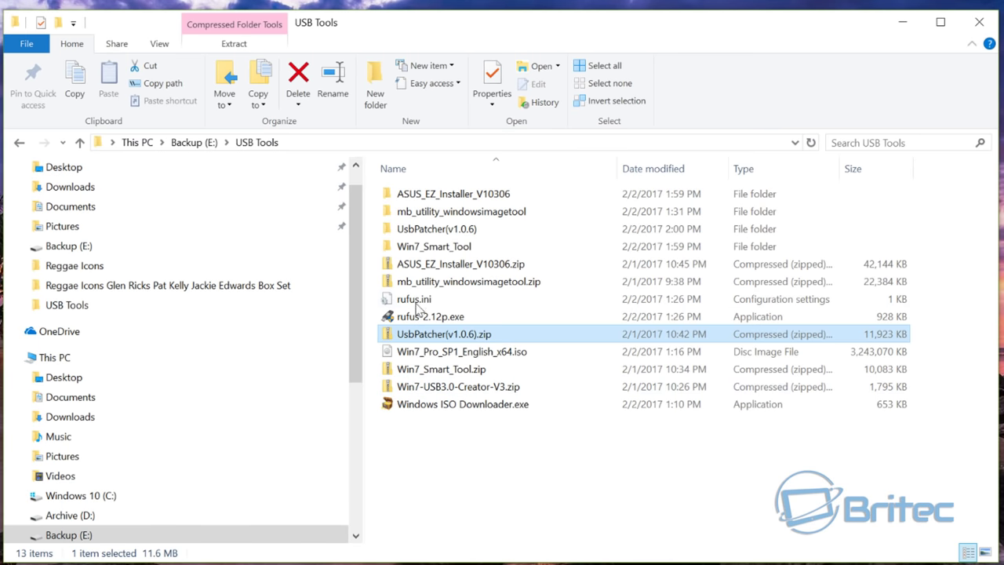
Launch Win7_Smart_Tool.exe from the innermost 1.0.0.15 folder of Win7_Smart_Tool in USB Tools.
{"action": "left_click", "coordinate": [437, 249]}
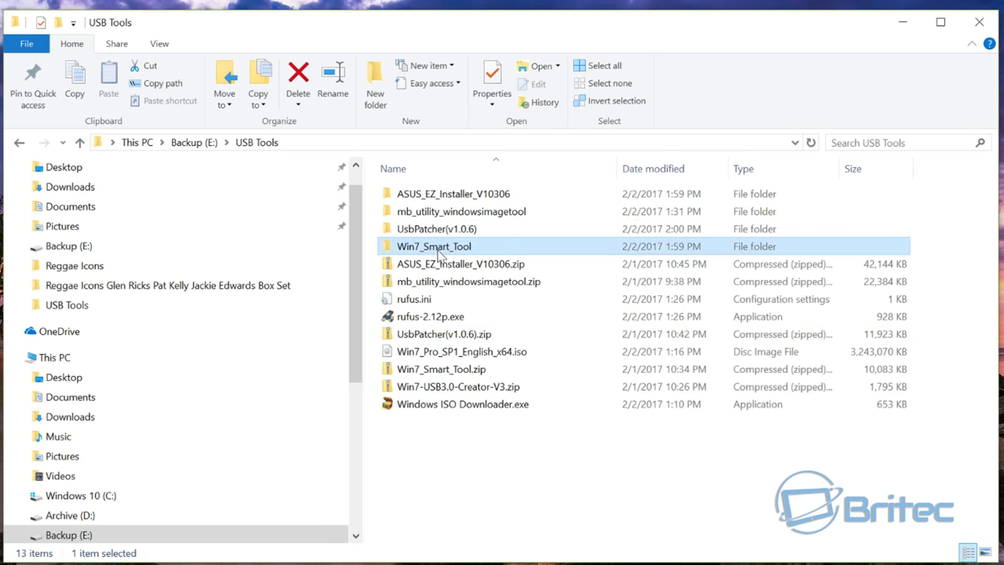
{"action": "mouse_move", "coordinate": [437, 256]}
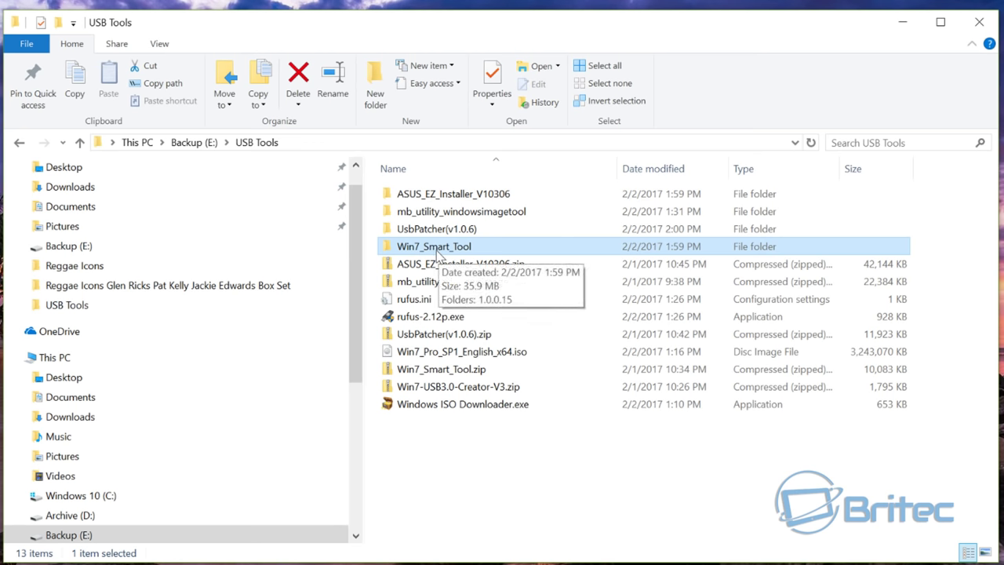
{"action": "double_click", "coordinate": [444, 257]}
{"action": "double_click", "coordinate": [414, 197]}
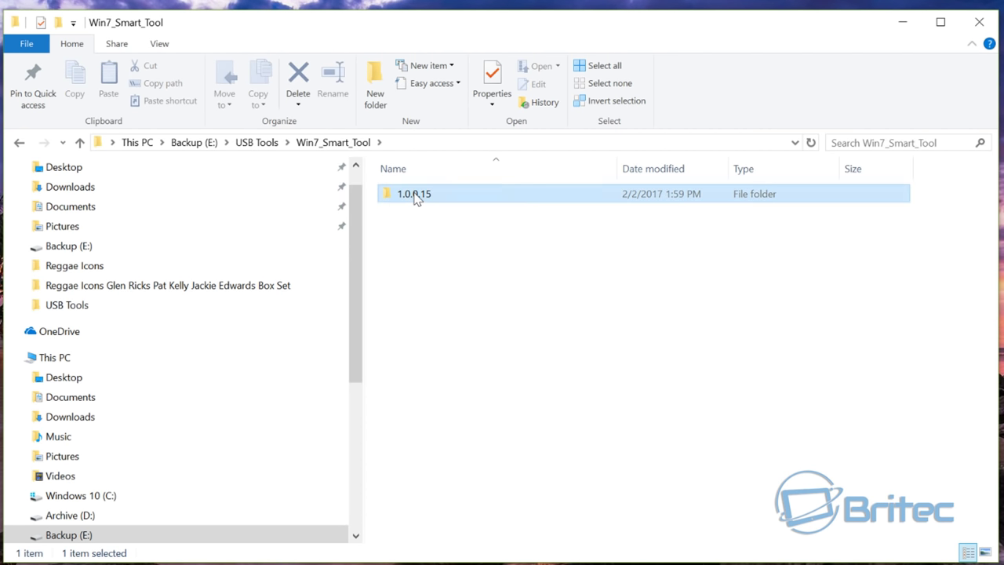
{"action": "double_click", "coordinate": [411, 197]}
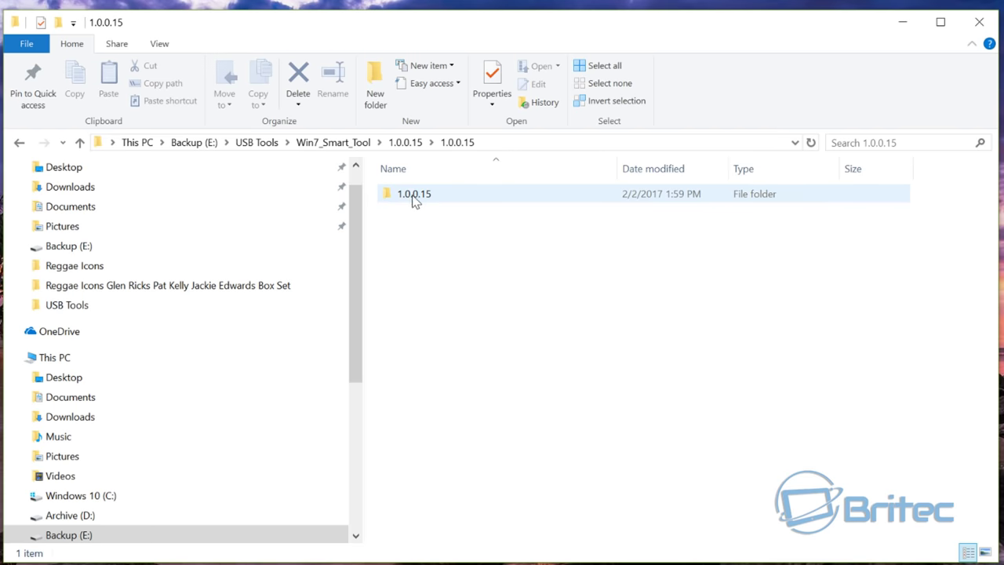
{"action": "double_click", "coordinate": [421, 198]}
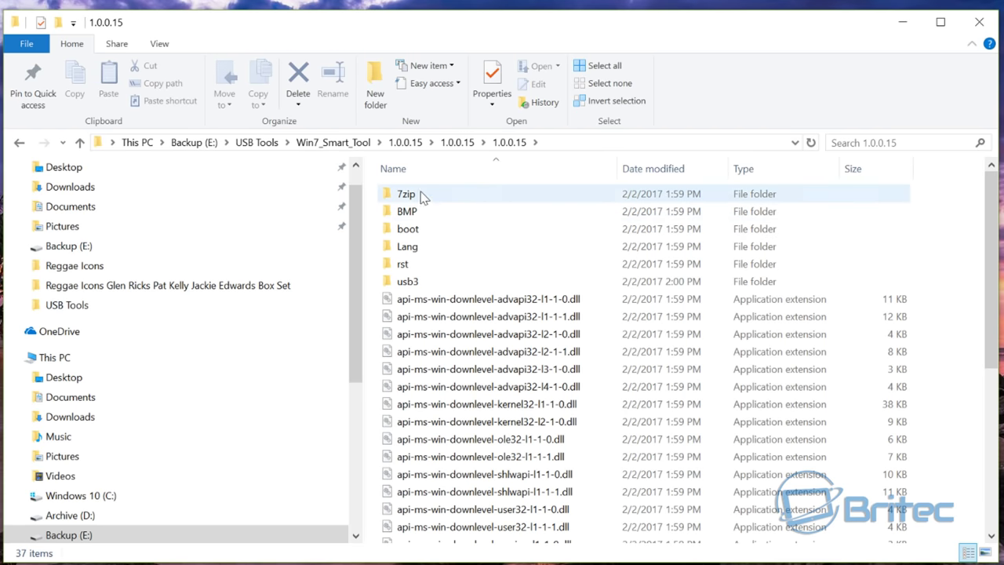
{"action": "scroll", "coordinate": [443, 396], "scroll_direction": "down", "scroll_amount": 5}
{"action": "scroll", "coordinate": [443, 400], "scroll_direction": "down", "scroll_amount": 1}
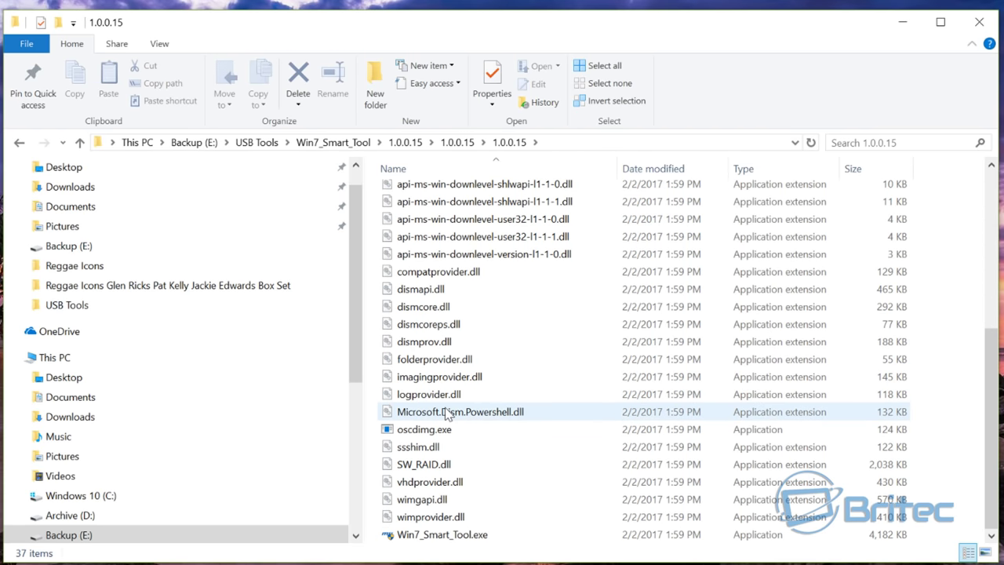
{"action": "double_click", "coordinate": [426, 540]}
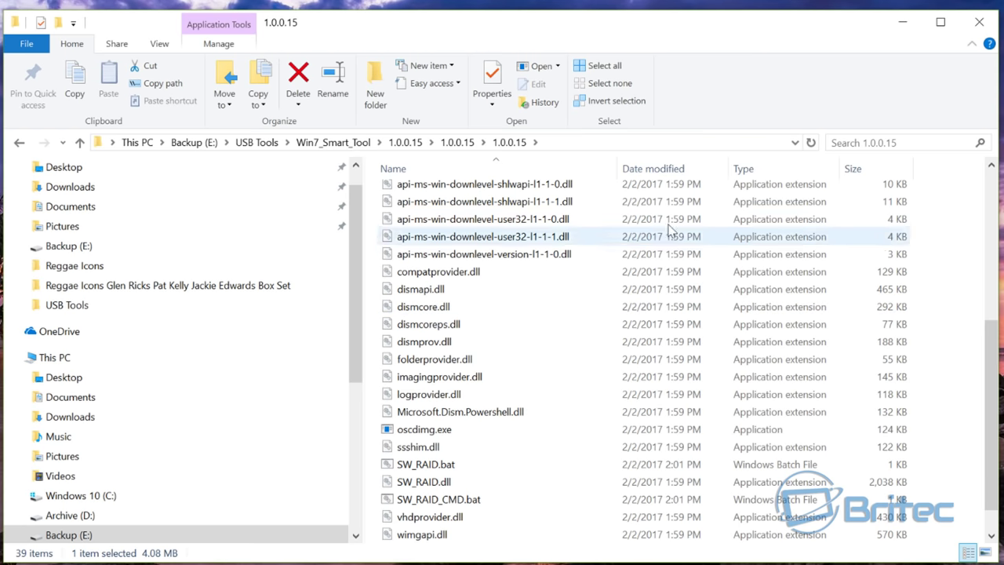
Accept the MSI Smart Tool notice, open the Win7 Smart Tool function and select Add USB drivers instead of a source folder.
{"action": "left_click", "coordinate": [895, 22]}
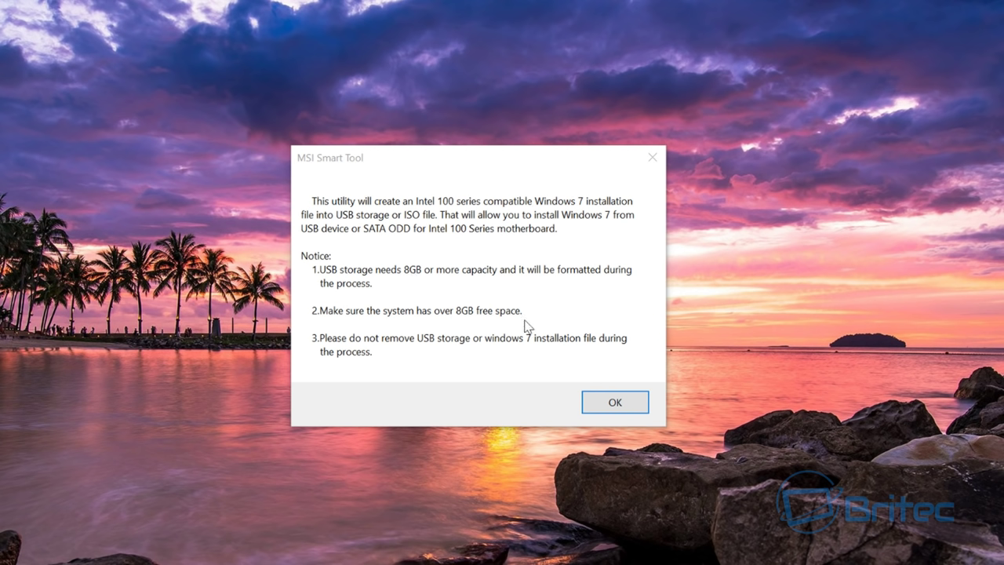
{"action": "left_click", "coordinate": [584, 405]}
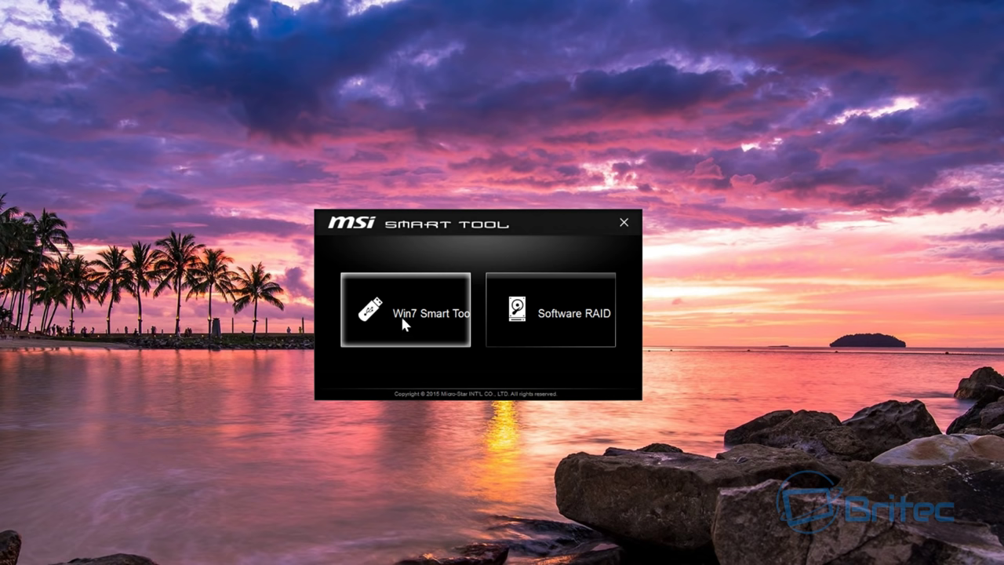
{"action": "left_click", "coordinate": [411, 317]}
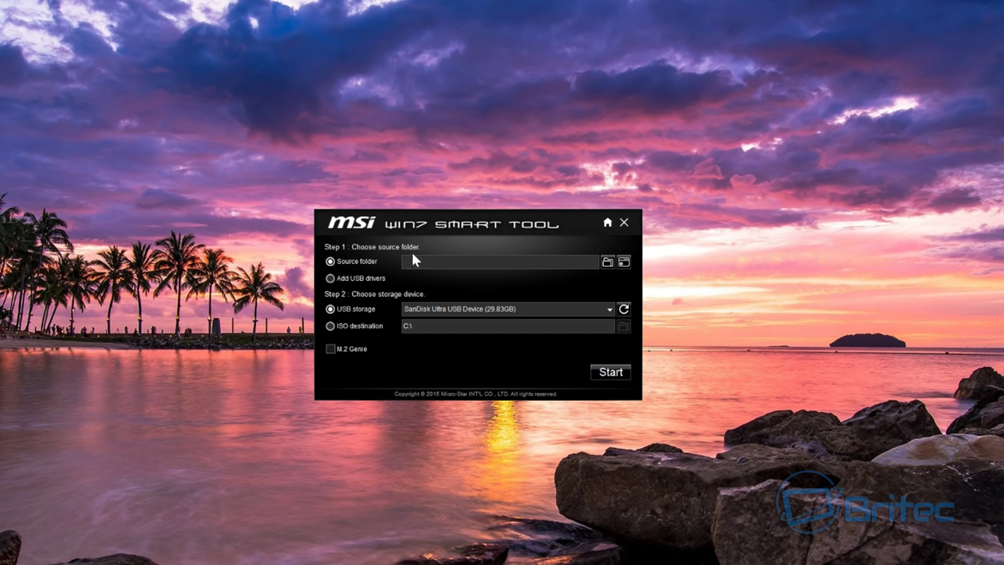
{"action": "left_click", "coordinate": [331, 280]}
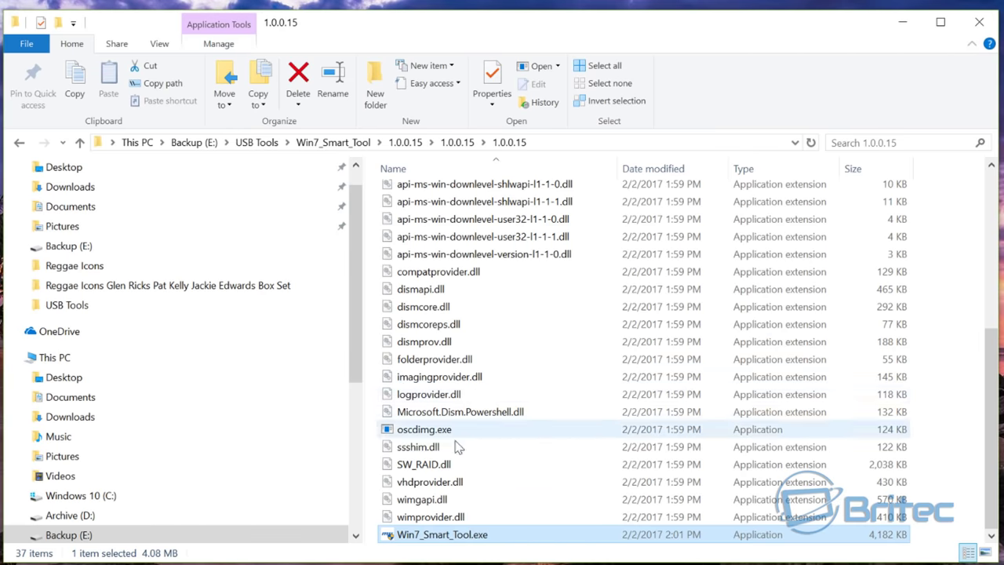
Examine the Intel x64 driver files in the usb3 folder of the innermost 1.0.0.15 folder.
{"action": "scroll", "coordinate": [459, 455], "scroll_direction": "up", "scroll_amount": 5}
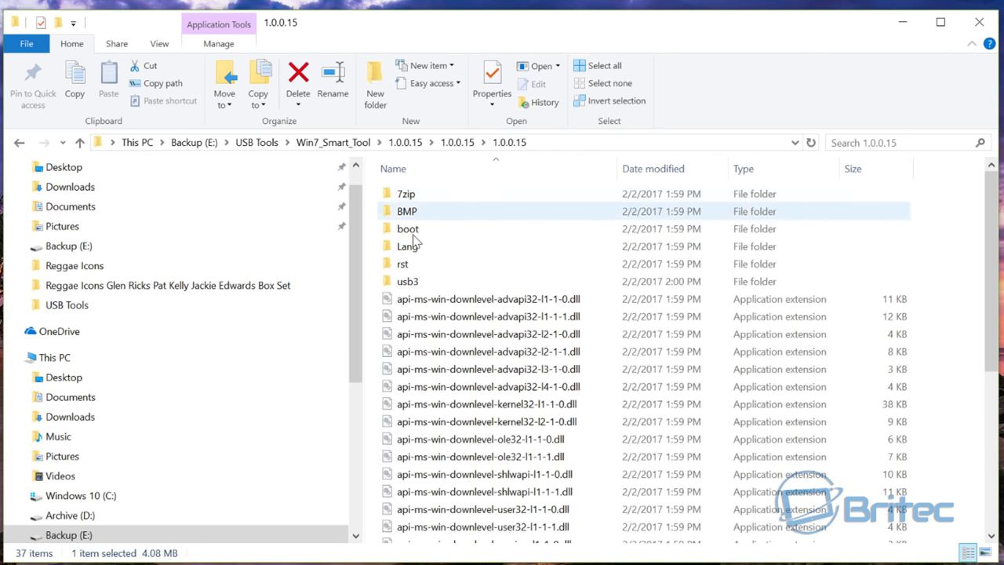
{"action": "left_click", "coordinate": [405, 284]}
{"action": "double_click", "coordinate": [405, 284]}
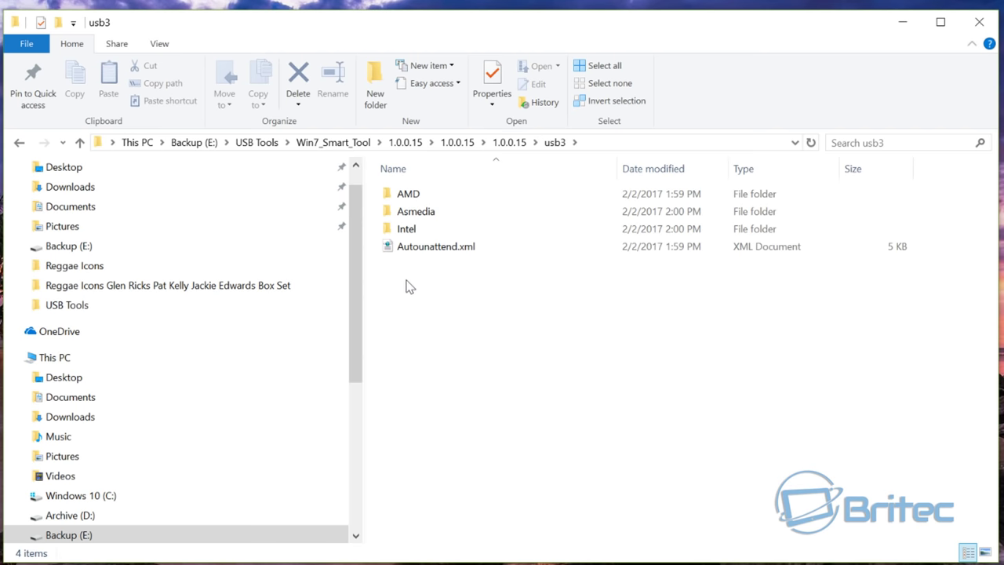
{"action": "double_click", "coordinate": [416, 229]}
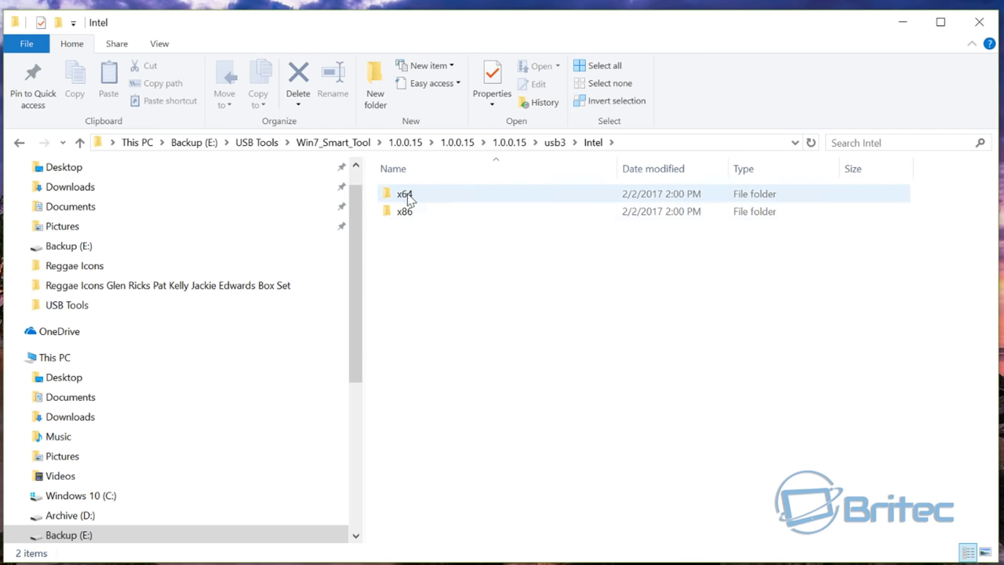
{"action": "left_click", "coordinate": [404, 213]}
{"action": "double_click", "coordinate": [404, 196]}
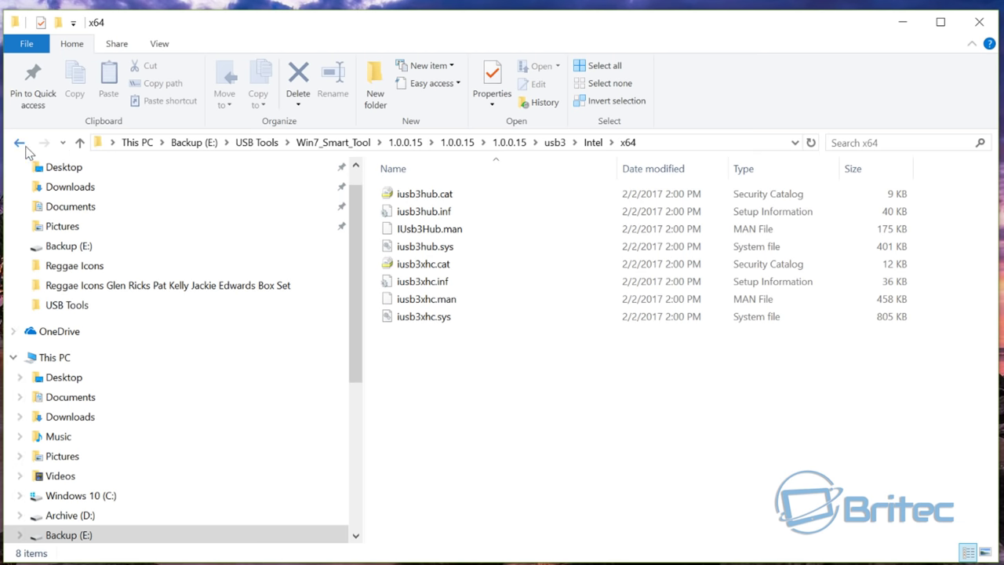
{"action": "left_click", "coordinate": [22, 146]}
{"action": "left_click", "coordinate": [22, 145]}
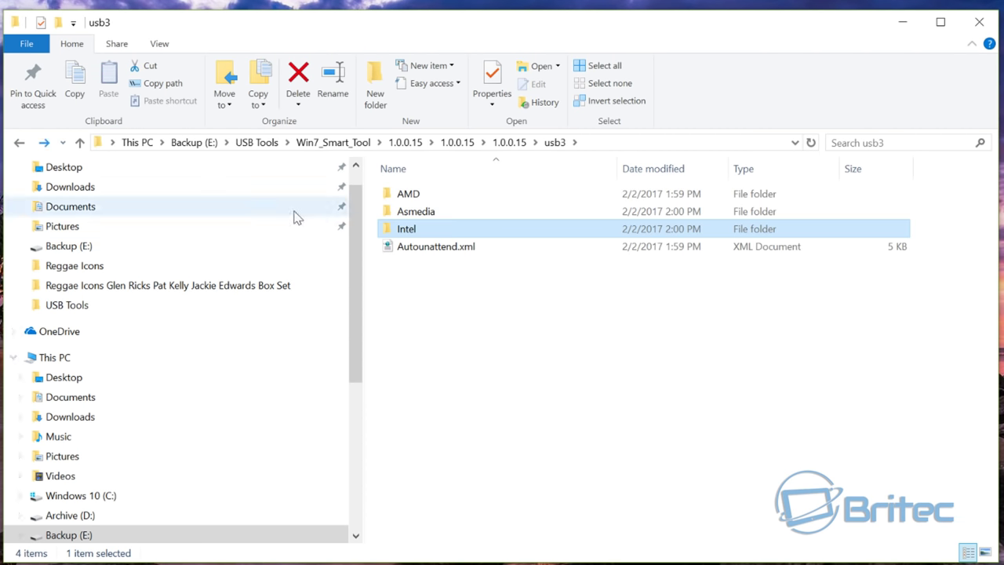
Examine the Asmedia drivers and the AMD USB30 and USB31 drivers in the usb3 folder, and close the folder window.
{"action": "double_click", "coordinate": [416, 212]}
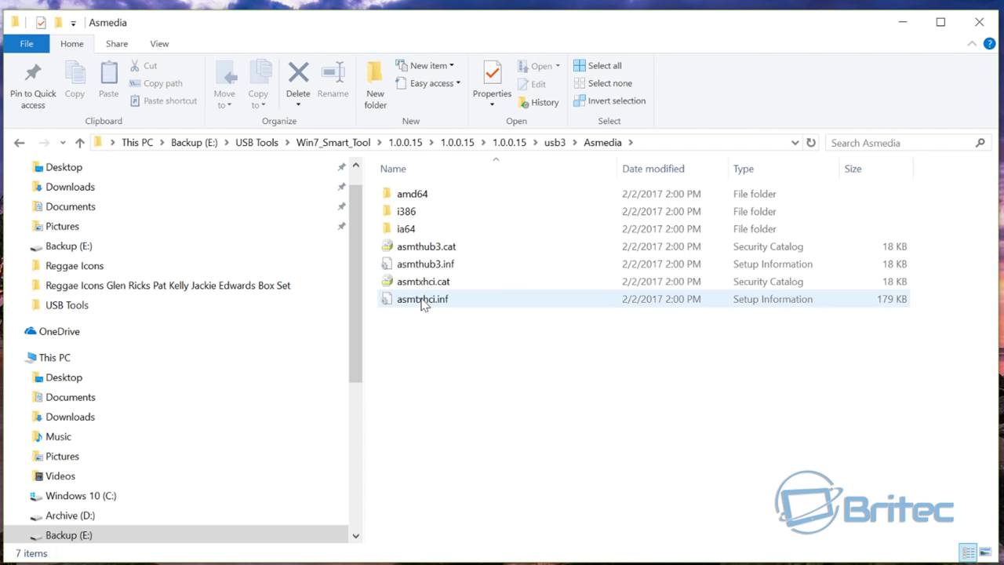
{"action": "left_click", "coordinate": [19, 145]}
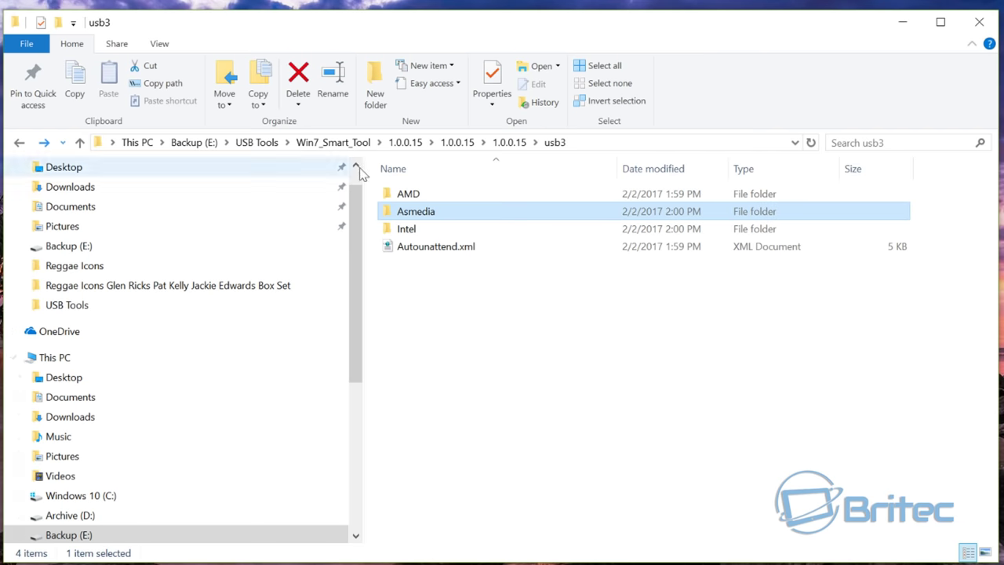
{"action": "double_click", "coordinate": [407, 195]}
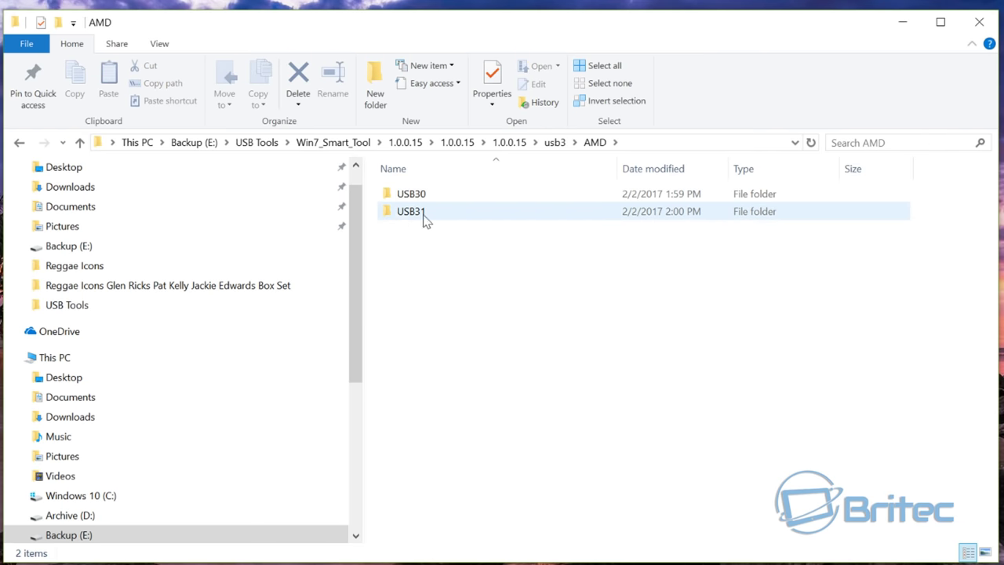
{"action": "double_click", "coordinate": [416, 196]}
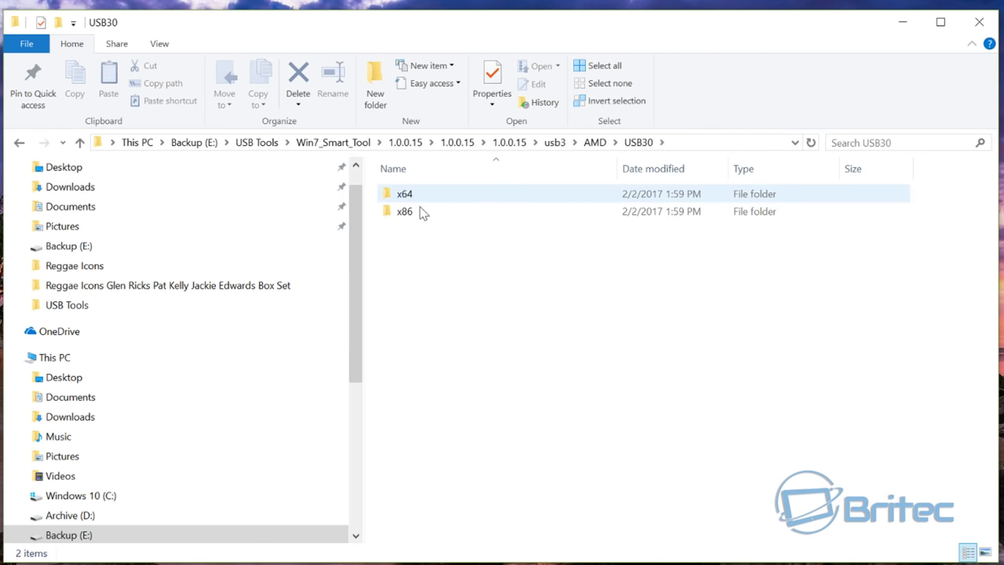
{"action": "left_click", "coordinate": [19, 143]}
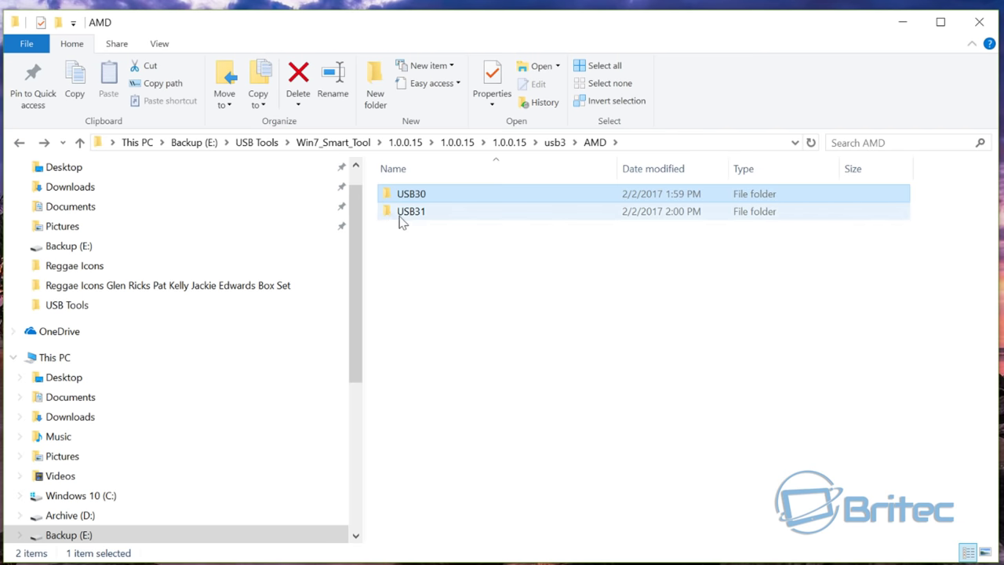
{"action": "double_click", "coordinate": [400, 214]}
{"action": "double_click", "coordinate": [407, 196]}
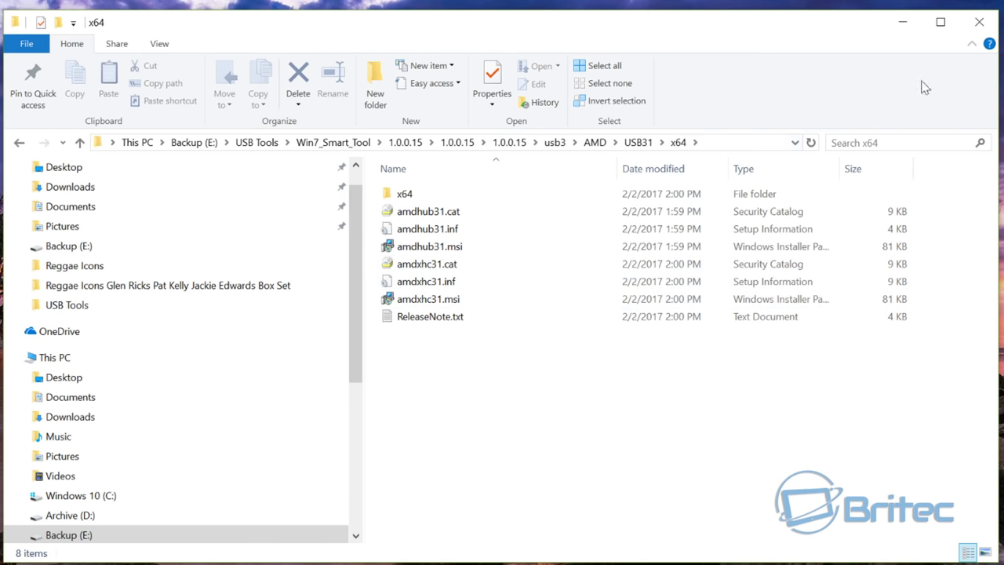
{"action": "left_click", "coordinate": [19, 142]}
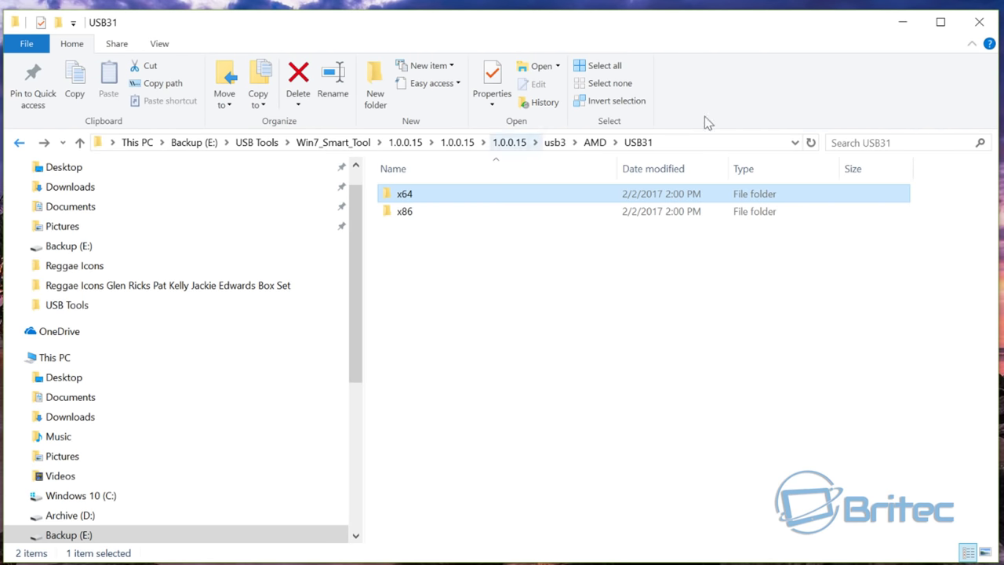
{"action": "left_click", "coordinate": [979, 22]}
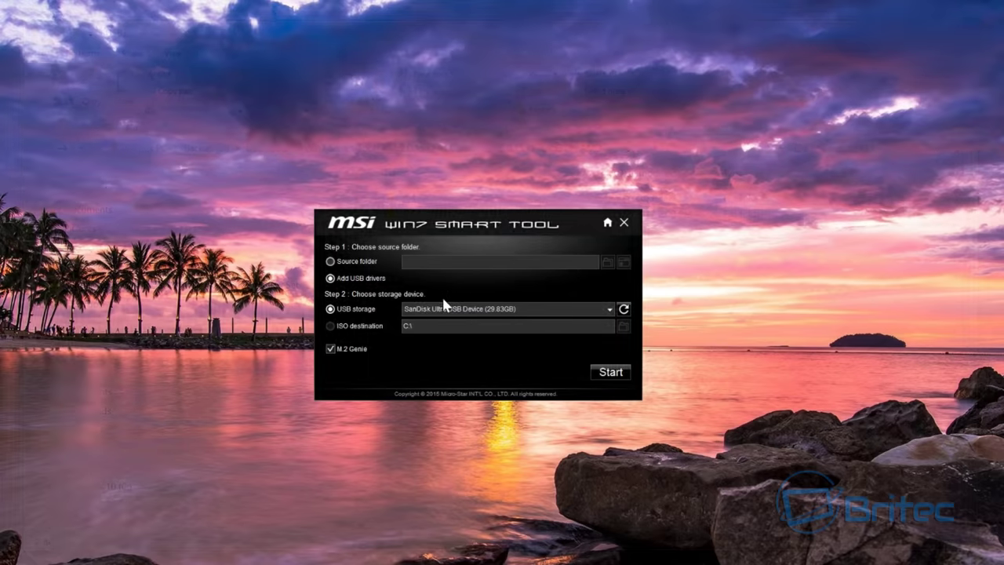
Close the MSI tool and open the ASUS EZ Installer folder nested in ASUS_EZ_Installer_V10306 under USB Tools on Backup (E:).
{"action": "left_click", "coordinate": [623, 224]}
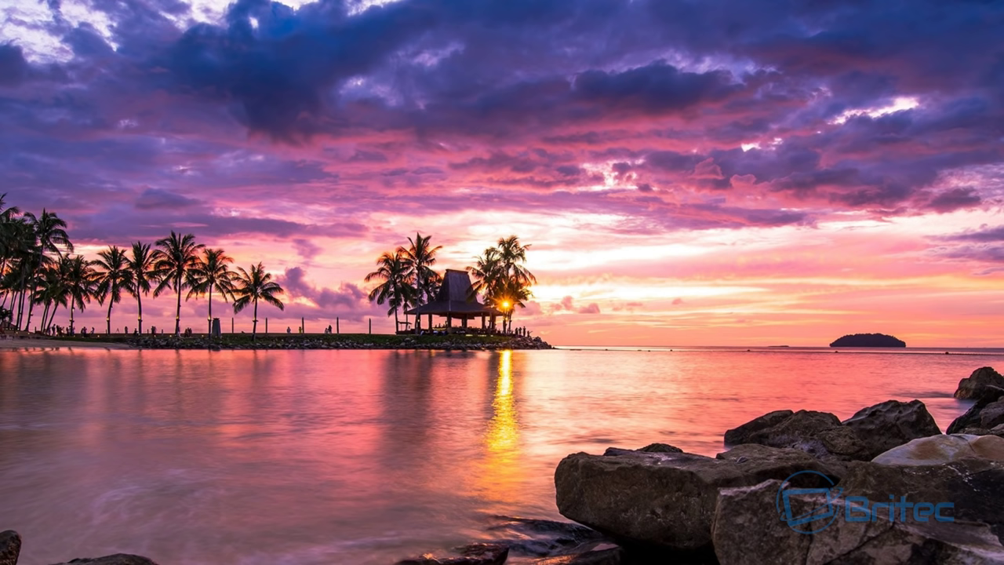
{"action": "key", "text": "super+e"}
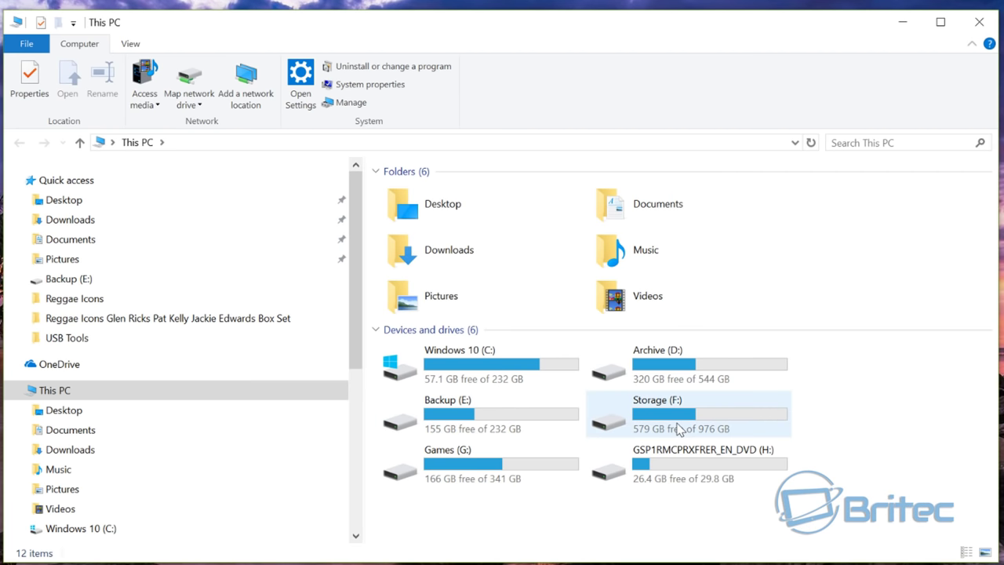
{"action": "double_click", "coordinate": [498, 432]}
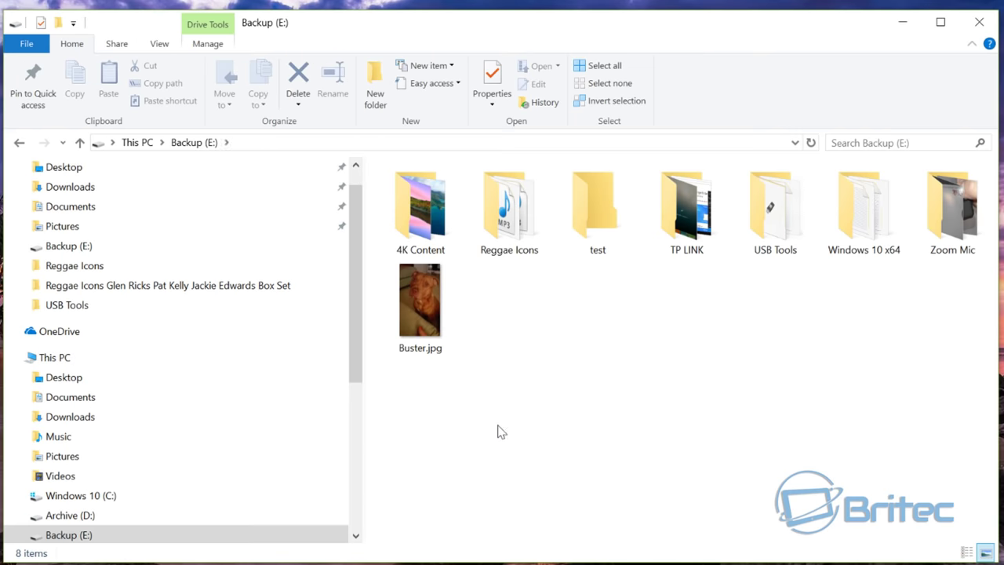
{"action": "left_click", "coordinate": [798, 223]}
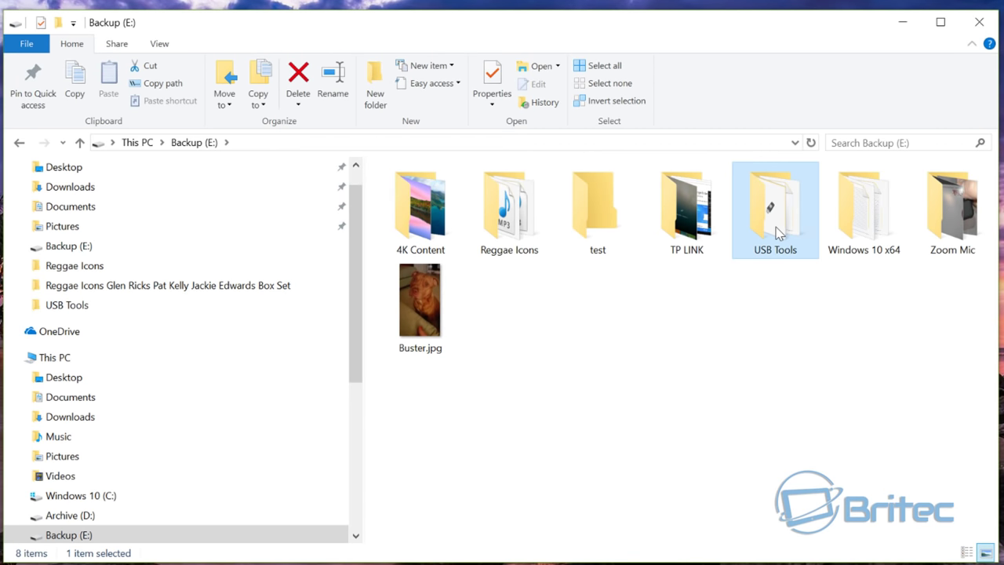
{"action": "double_click", "coordinate": [771, 227]}
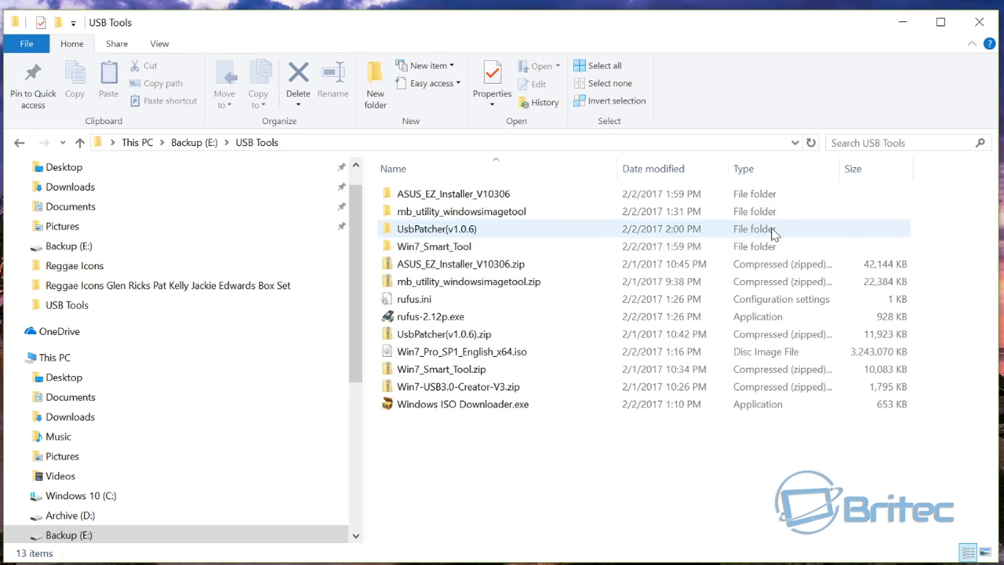
{"action": "double_click", "coordinate": [451, 203]}
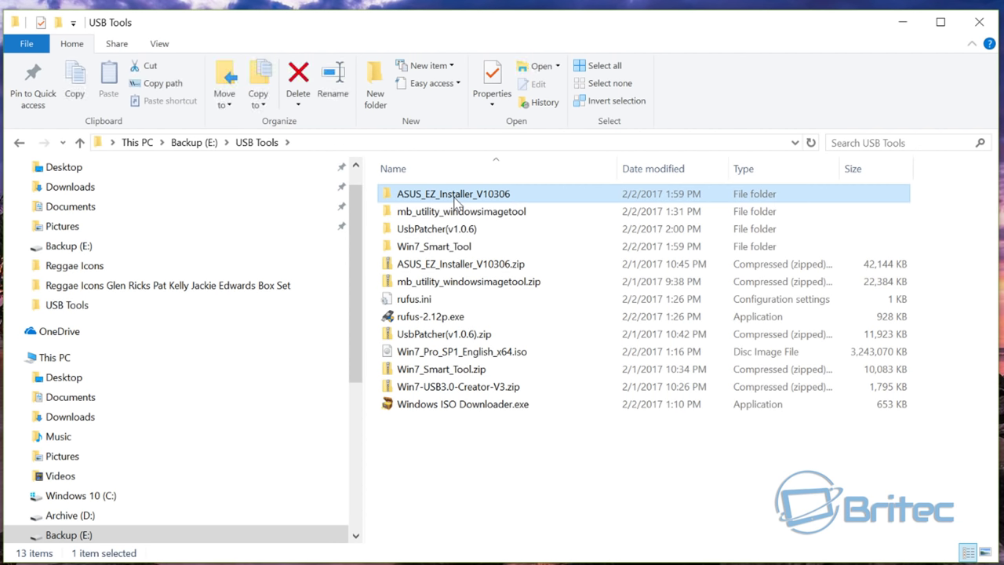
{"action": "double_click", "coordinate": [451, 203]}
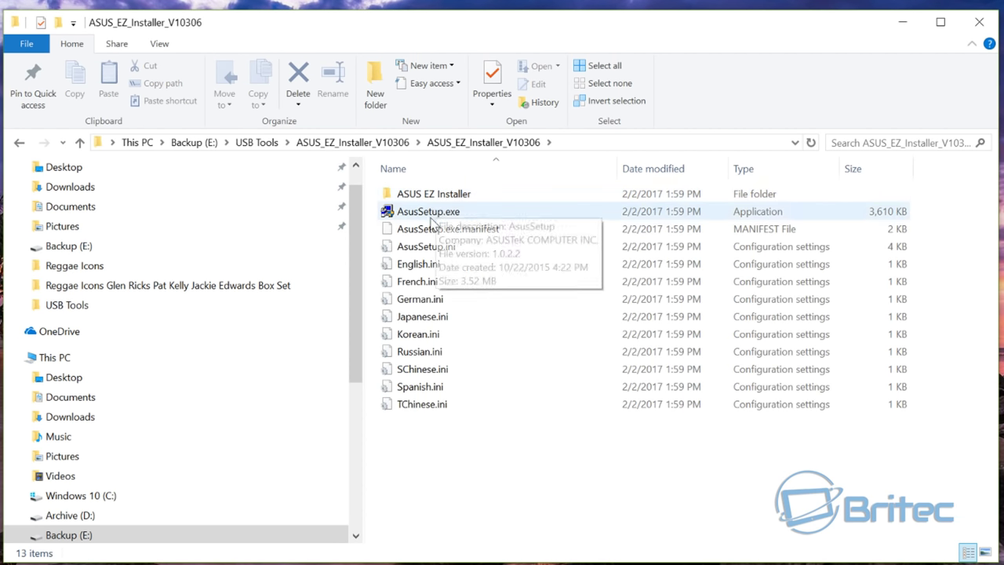
{"action": "double_click", "coordinate": [439, 197]}
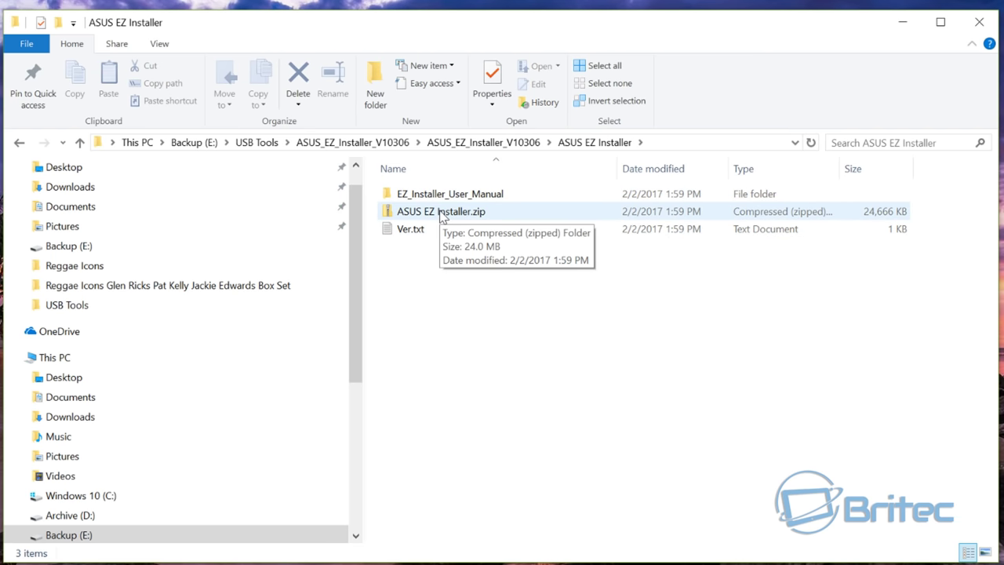
Extract all of ASUS EZ Installer.zip to the proposed folder and show the extracted files.
{"action": "left_click", "coordinate": [440, 213]}
{"action": "right_click", "coordinate": [441, 211]}
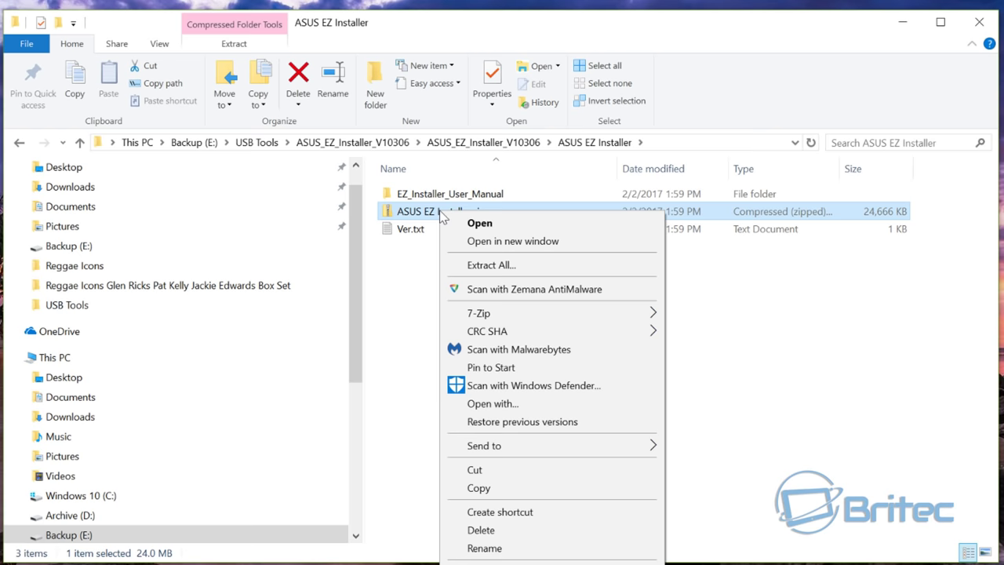
{"action": "left_click", "coordinate": [495, 265]}
{"action": "left_click", "coordinate": [617, 468]}
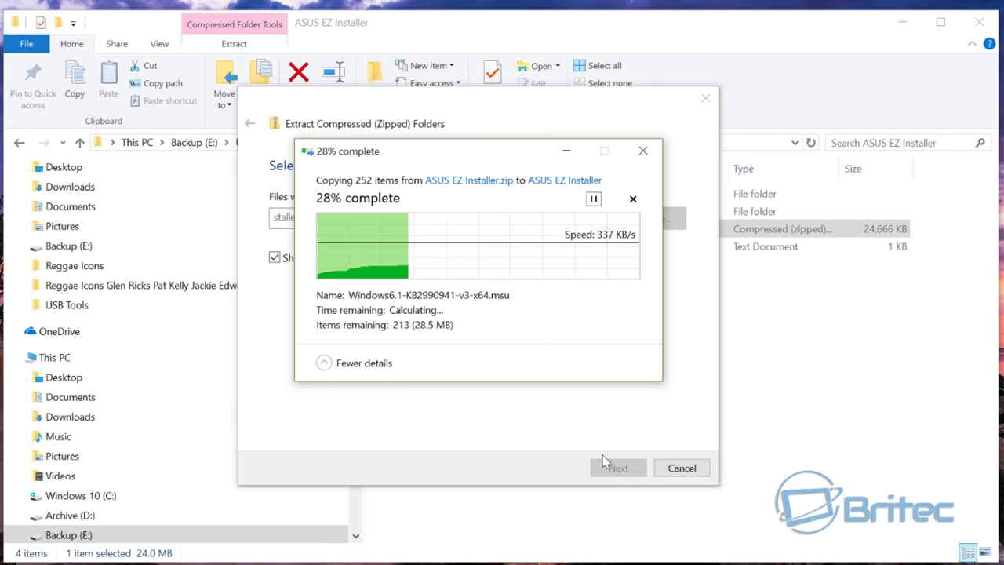
{"action": "left_click", "coordinate": [617, 468]}
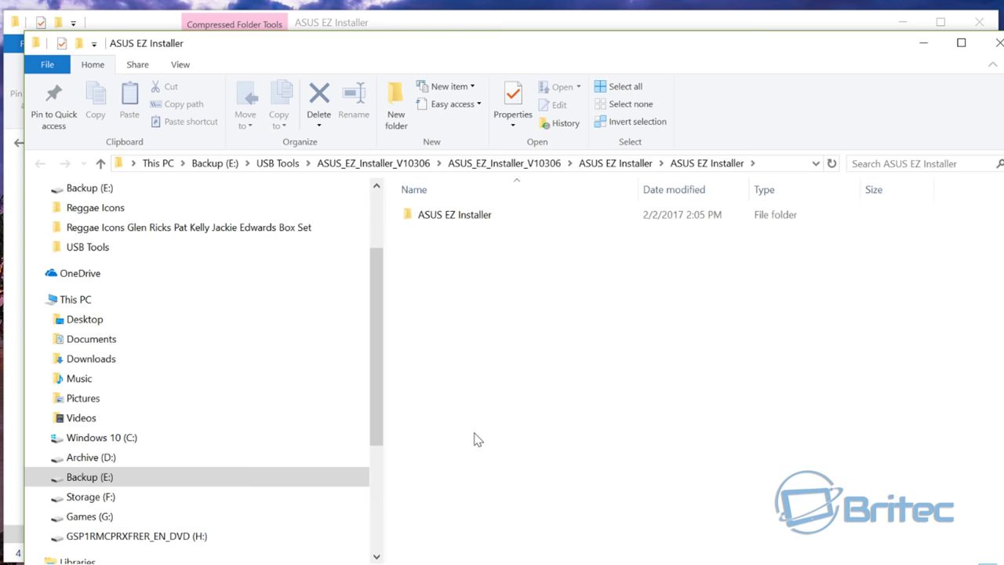
Examine the Hotfix folder of the extracted ASUS EZ Installer, including its NVMe and x64 subfolders, and return to the installer folder.
{"action": "double_click", "coordinate": [456, 218]}
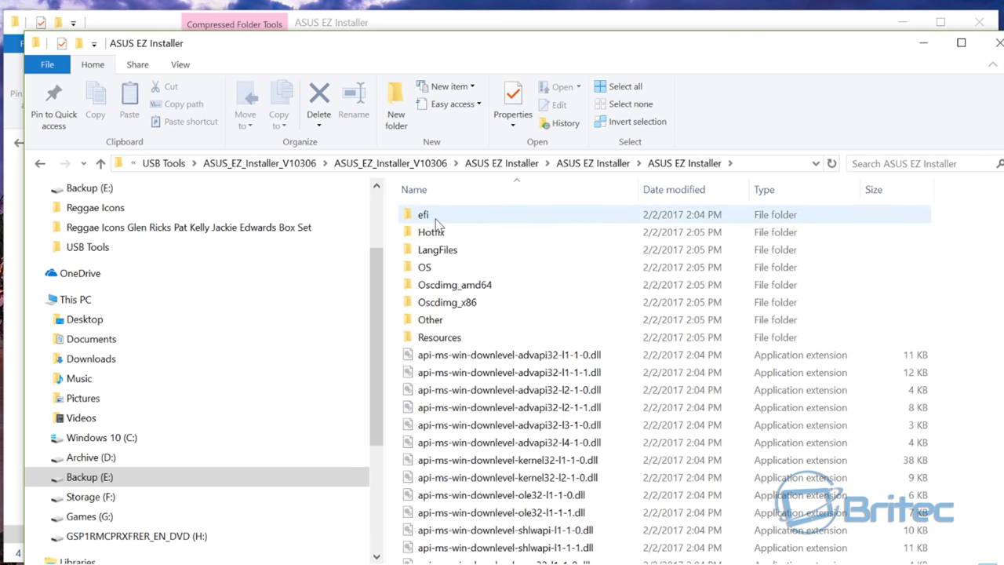
{"action": "double_click", "coordinate": [443, 235]}
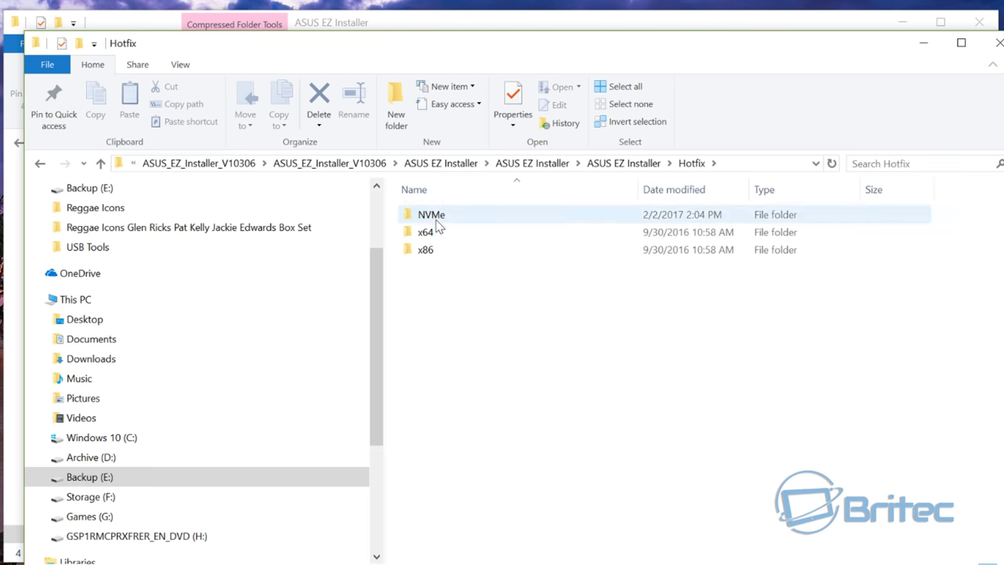
{"action": "left_click", "coordinate": [440, 224]}
{"action": "double_click", "coordinate": [440, 224]}
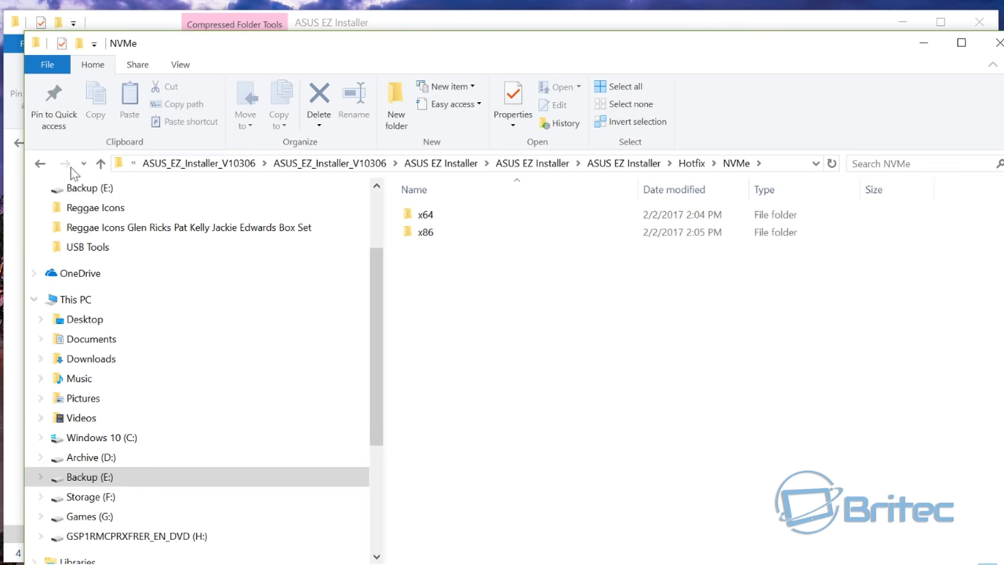
{"action": "left_click", "coordinate": [39, 163]}
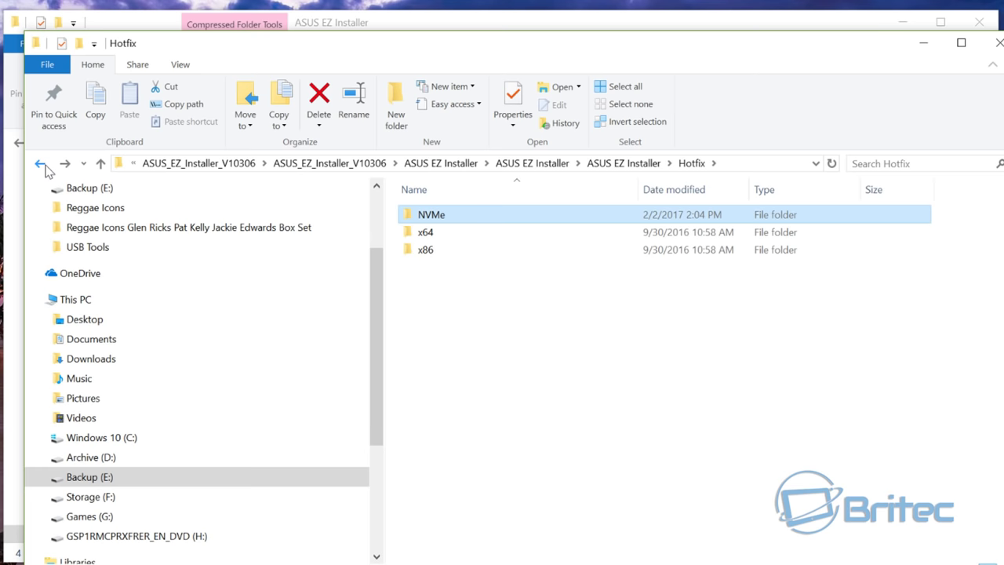
{"action": "left_click", "coordinate": [414, 237]}
{"action": "double_click", "coordinate": [415, 235]}
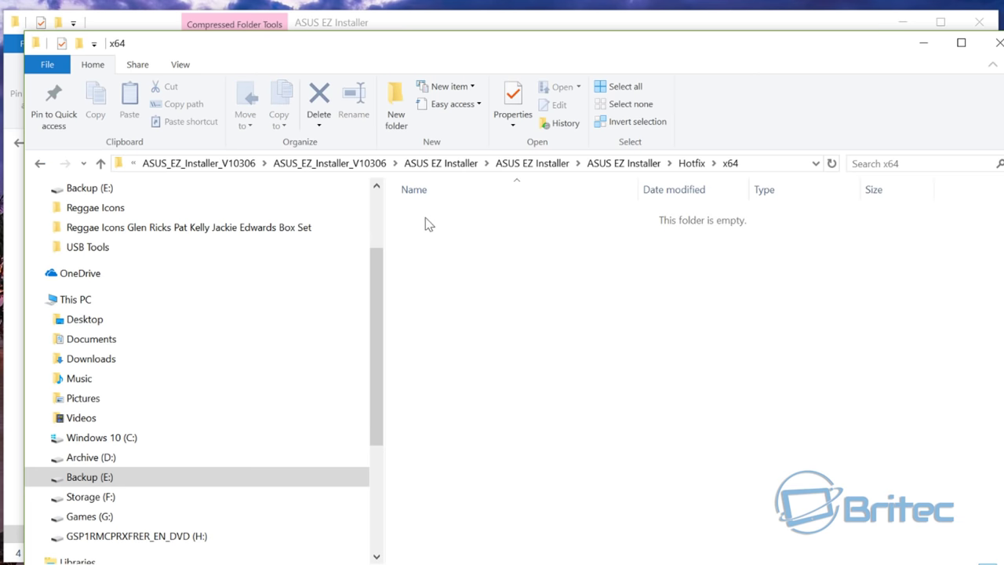
{"action": "double_click", "coordinate": [41, 164]}
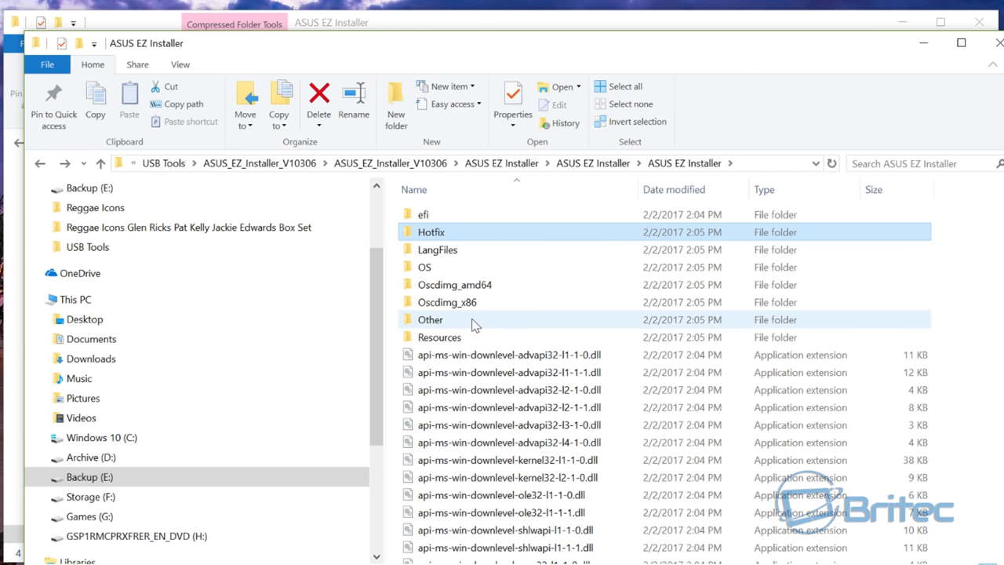
Run EZ Installer.exe from the extracted folder to view its options, then close the tool and that folder window.
{"action": "scroll", "coordinate": [474, 324], "scroll_direction": "down", "scroll_amount": 1}
{"action": "scroll", "coordinate": [474, 324], "scroll_direction": "down", "scroll_amount": 5}
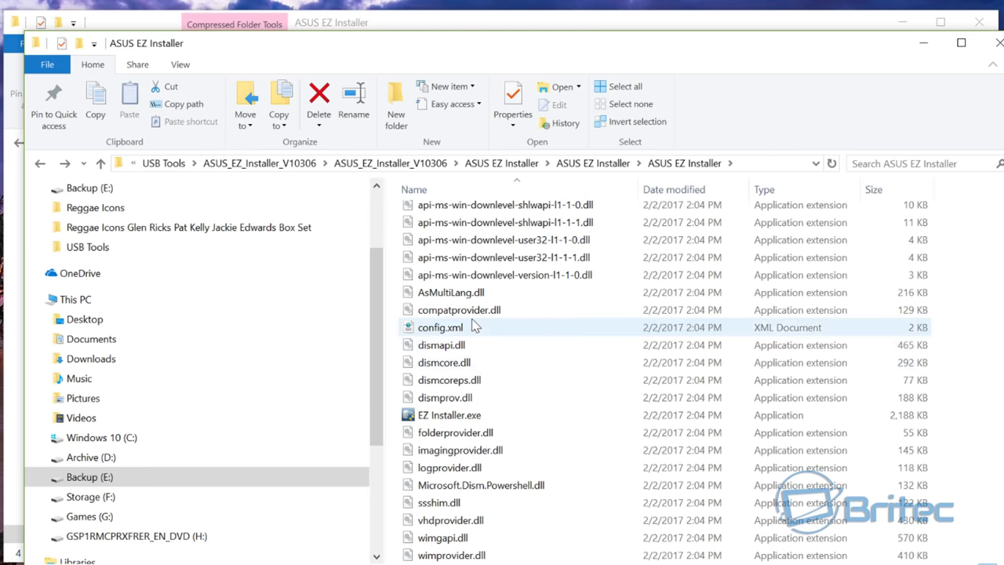
{"action": "double_click", "coordinate": [458, 422]}
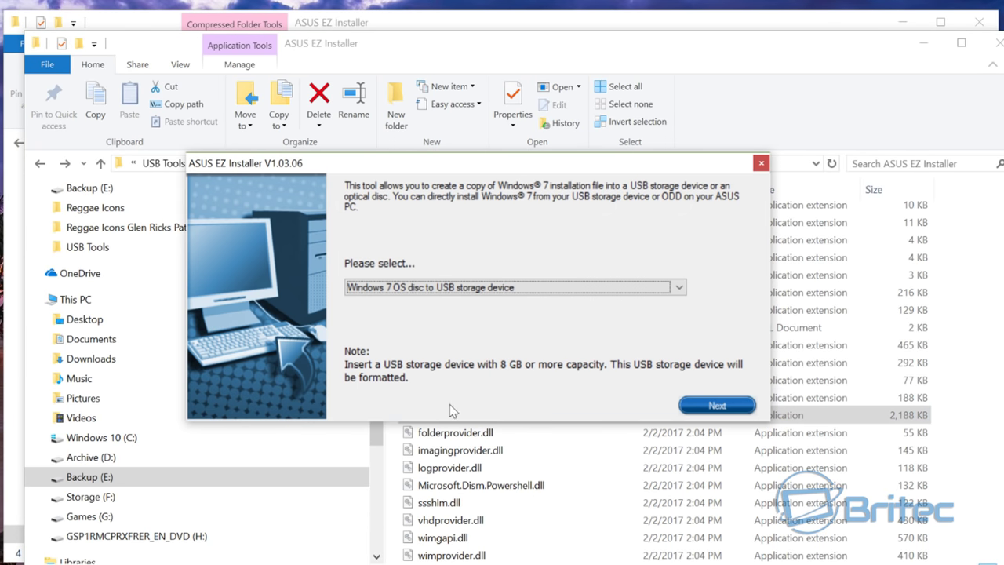
{"action": "left_click", "coordinate": [761, 163]}
{"action": "left_click", "coordinate": [995, 44]}
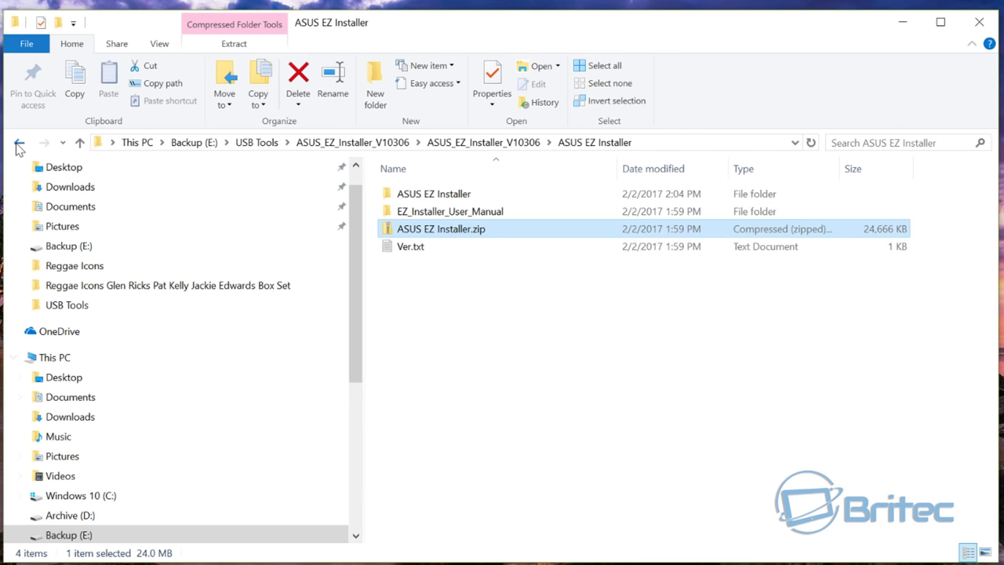
Return from the ASUS EZ Installer folder to the USB Tools folder on Backup (E:).
{"action": "left_click", "coordinate": [19, 144]}
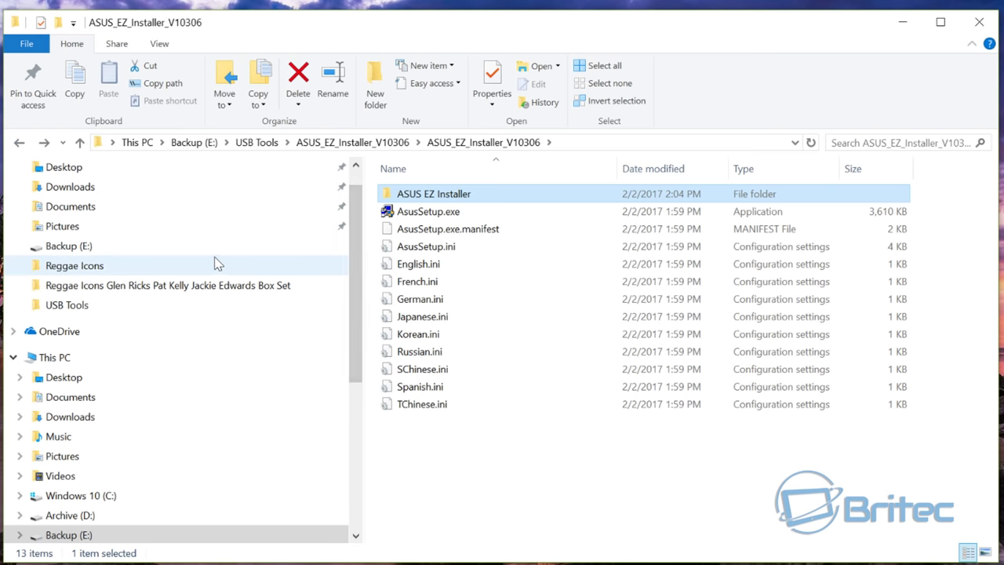
{"action": "left_click", "coordinate": [19, 144]}
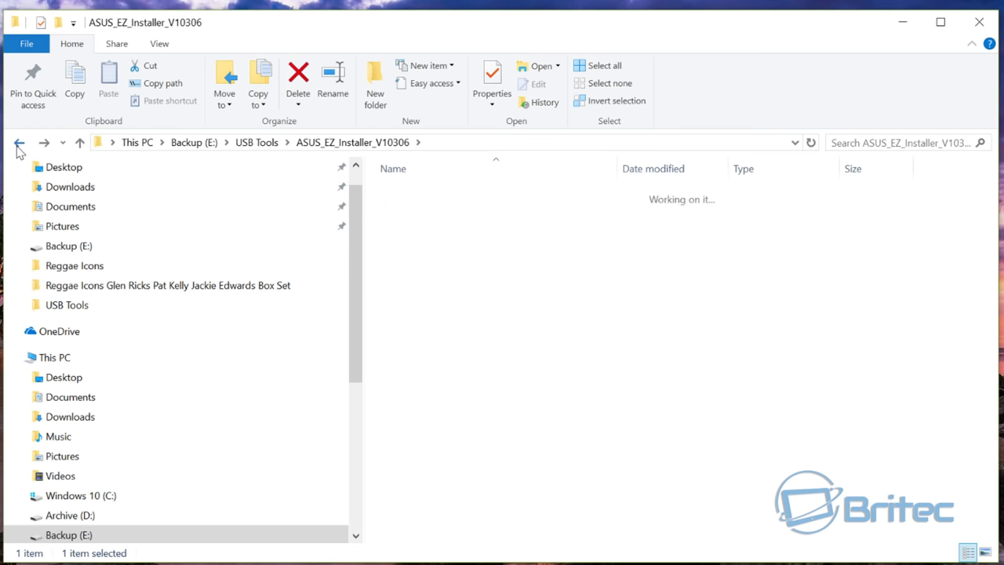
{"action": "left_click", "coordinate": [19, 143]}
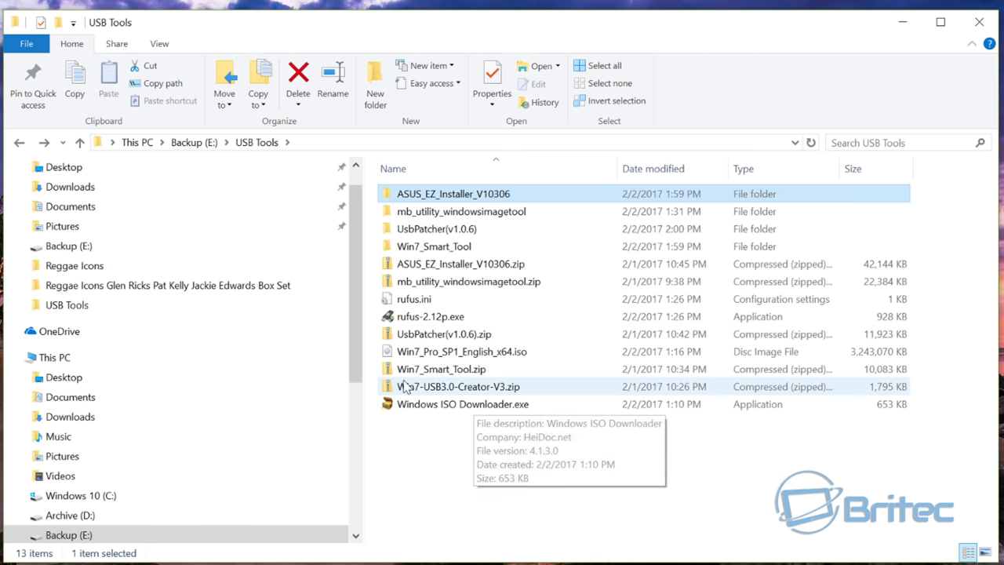
Open the nested UsbPatcher(v1.0.6) folder, examine the contents of its Resource folder, and return to the patcher folder.
{"action": "double_click", "coordinate": [453, 231]}
{"action": "double_click", "coordinate": [433, 201]}
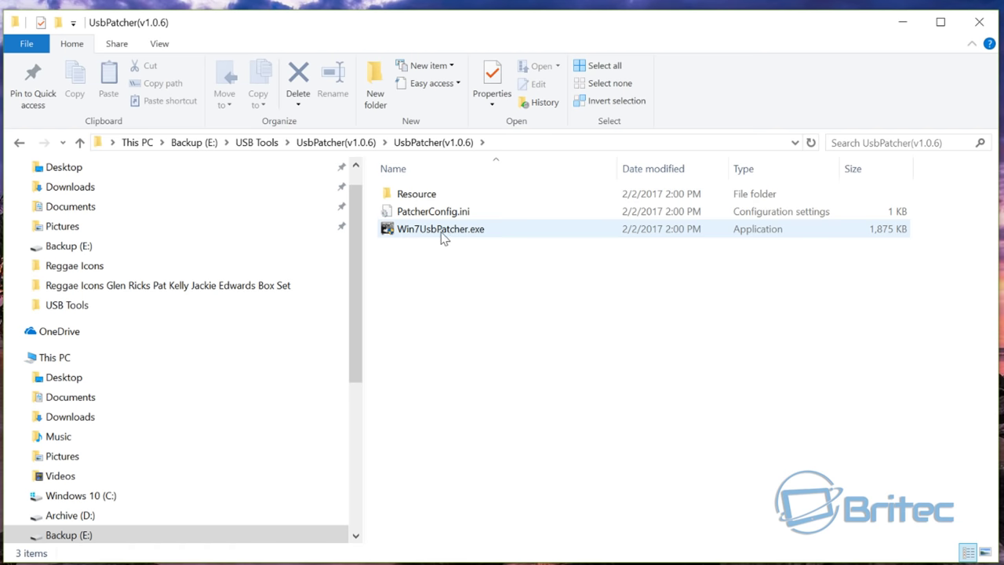
{"action": "double_click", "coordinate": [416, 196]}
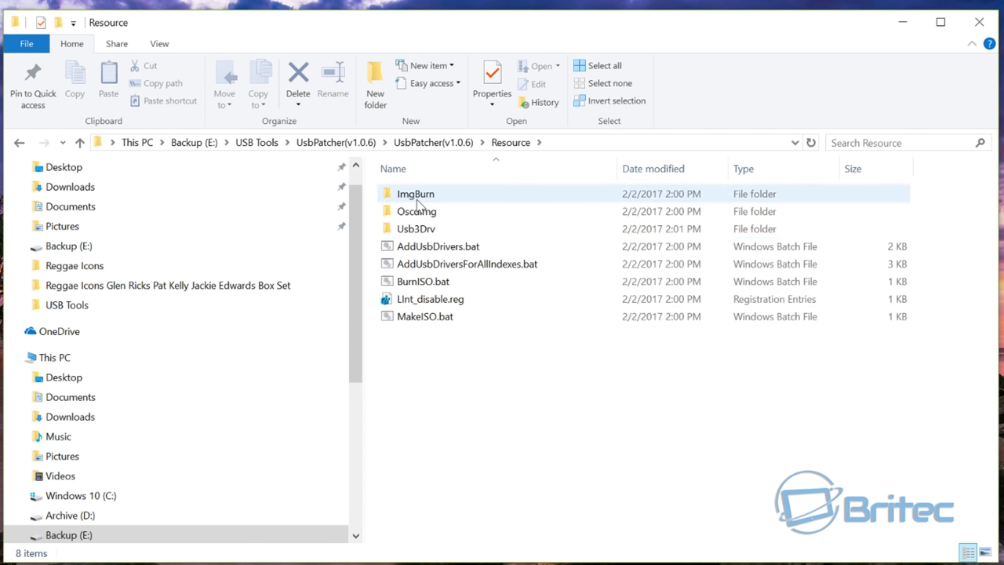
{"action": "left_click", "coordinate": [19, 142]}
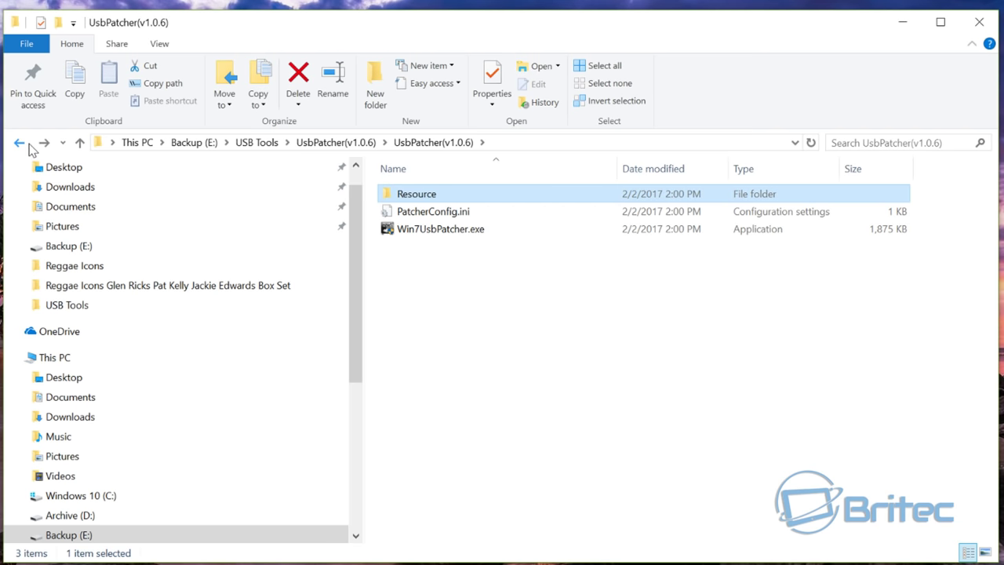
Run Win7UsbPatcher.exe, examine the folder, ISO destination and burn settings of the ASRock Win 7 USB Patcher, and close it.
{"action": "double_click", "coordinate": [417, 235]}
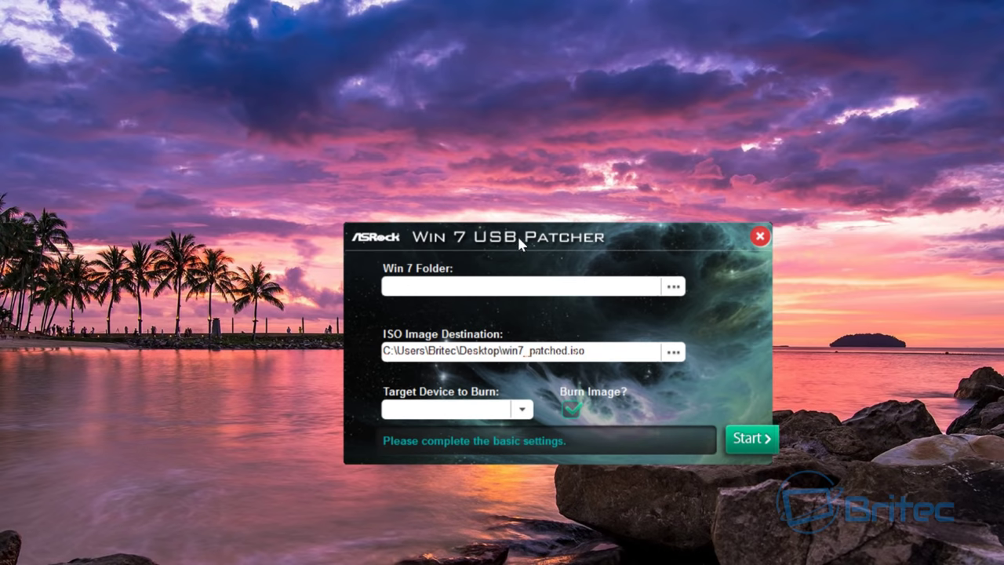
{"action": "left_click_drag", "start_coordinate": [520, 242], "coordinate": [458, 178]}
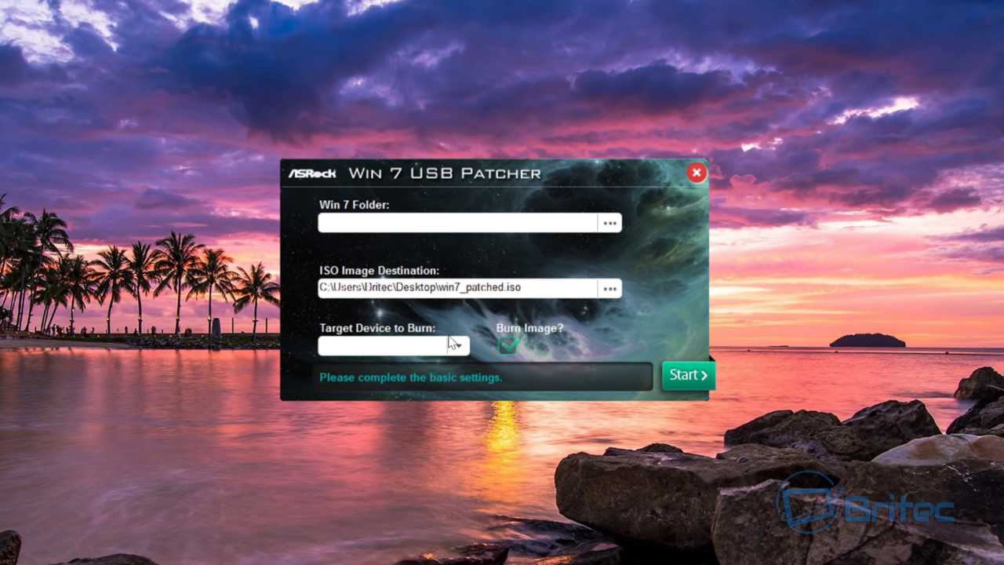
{"action": "left_click", "coordinate": [696, 174]}
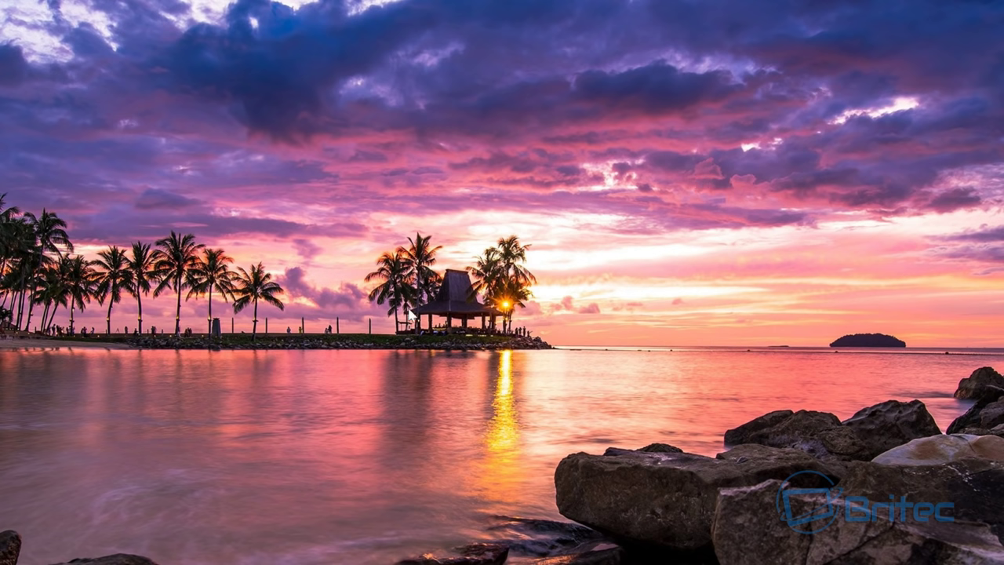